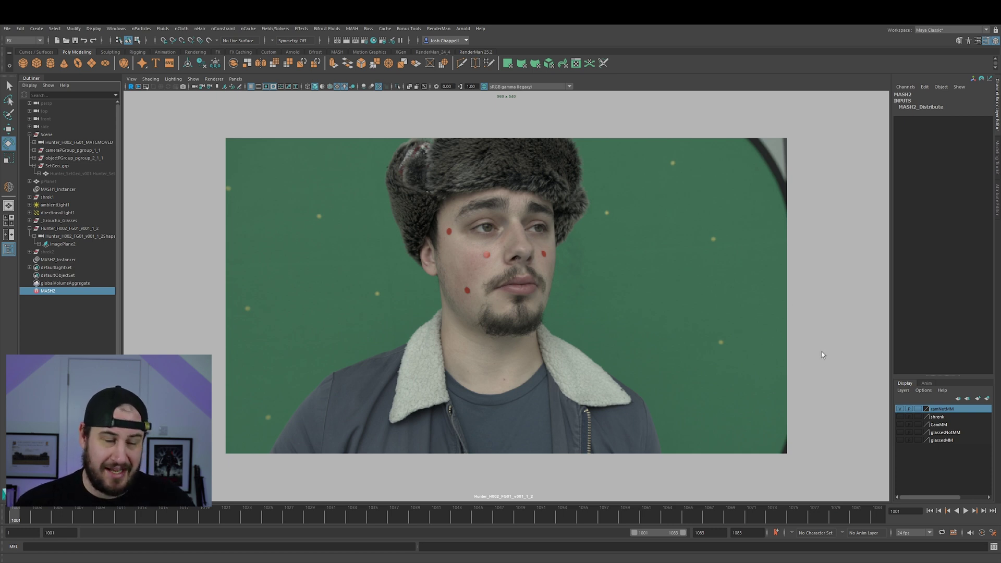
- Turn on the glassesNotMM and shrenk layers, enable MASH2_Distribute for a Shrek crowd, then play
click(900, 432)
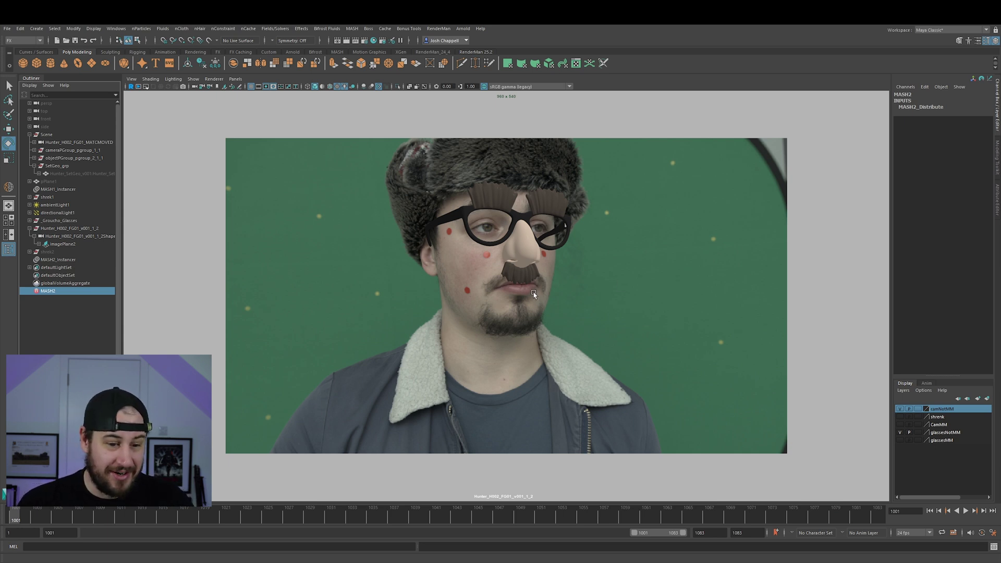
click(899, 417)
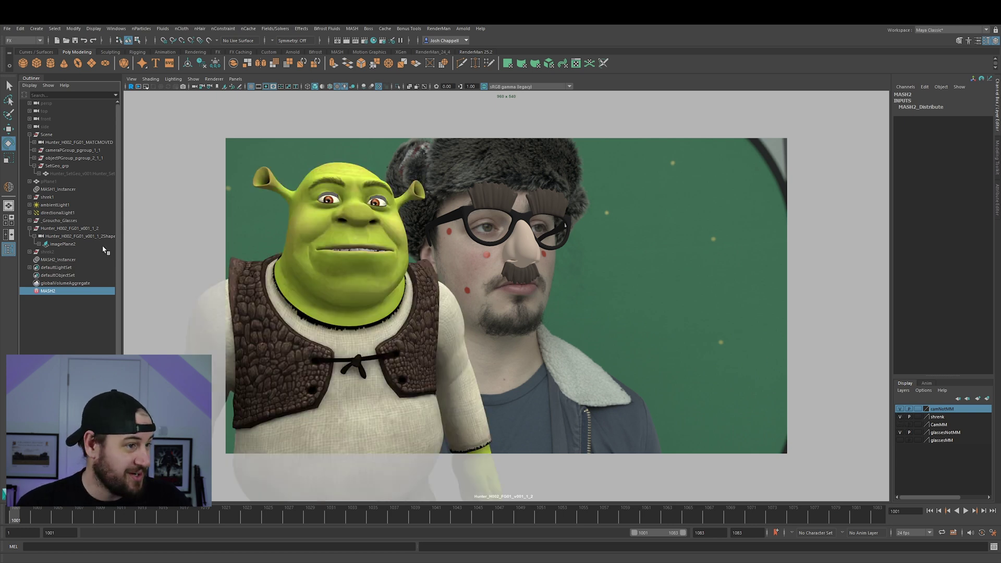
click(994, 205)
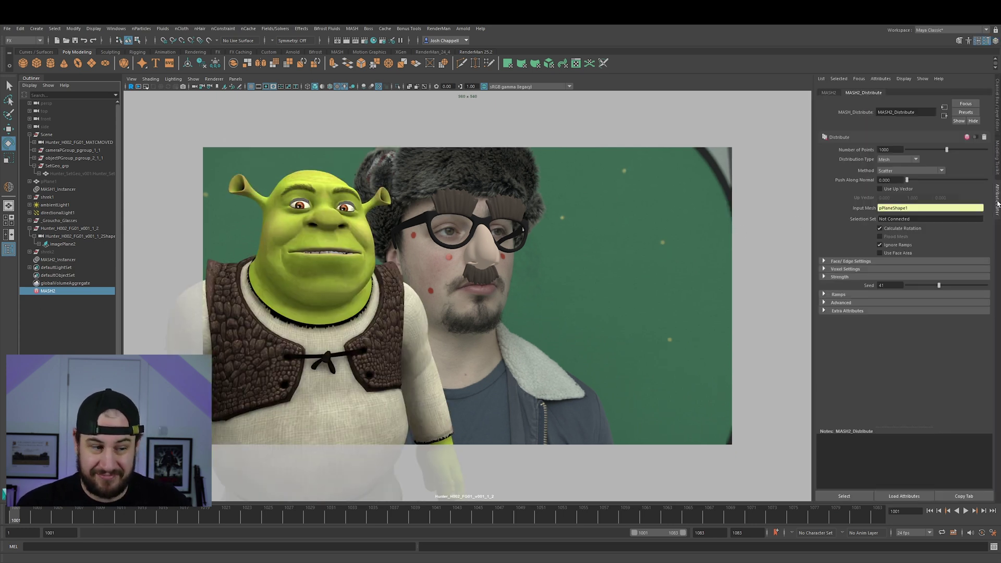
click(975, 137)
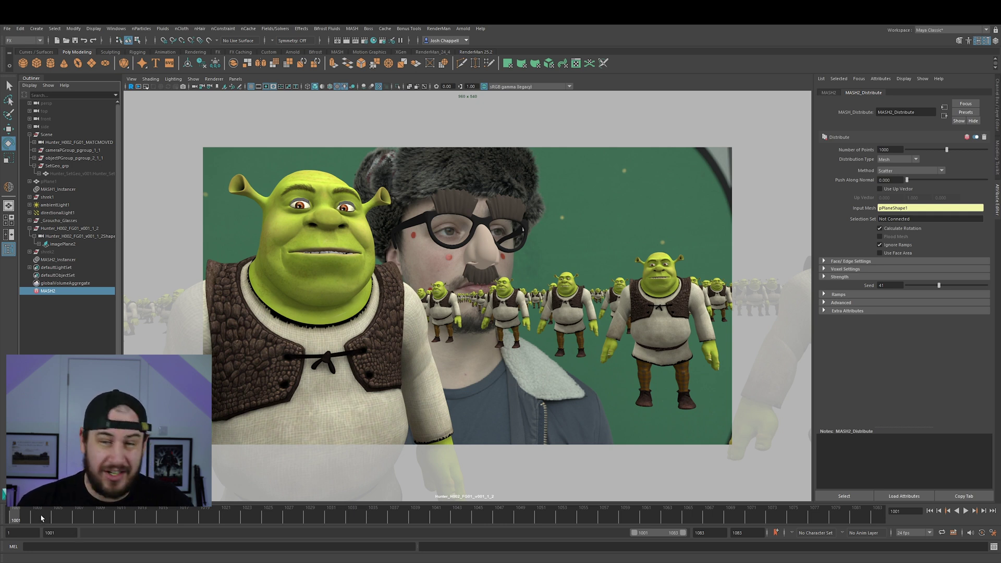
key(alt+v)
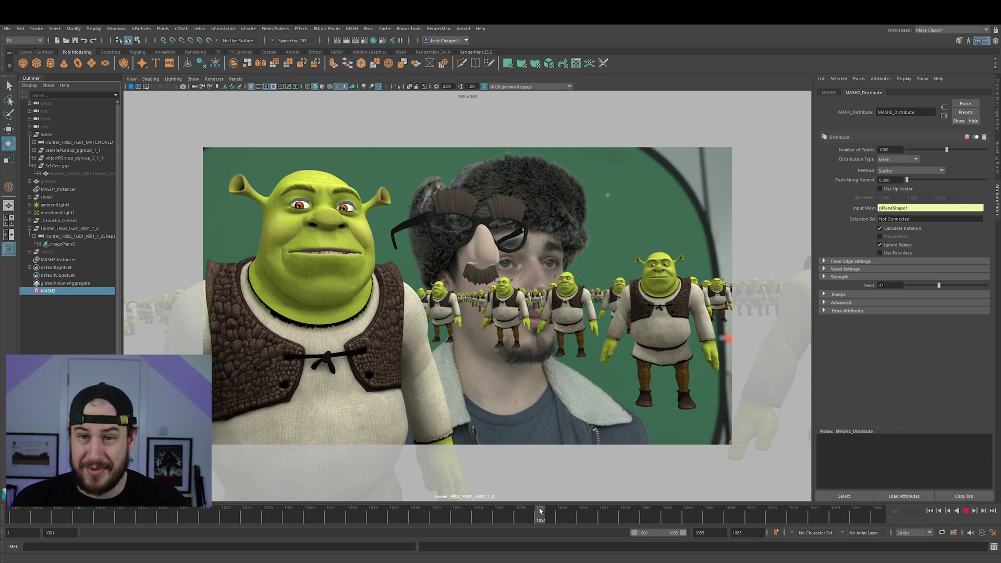
- Scrub back to frame 1006, hide the shrenk layer, and return to the first frame
drag(523, 512, 351, 520)
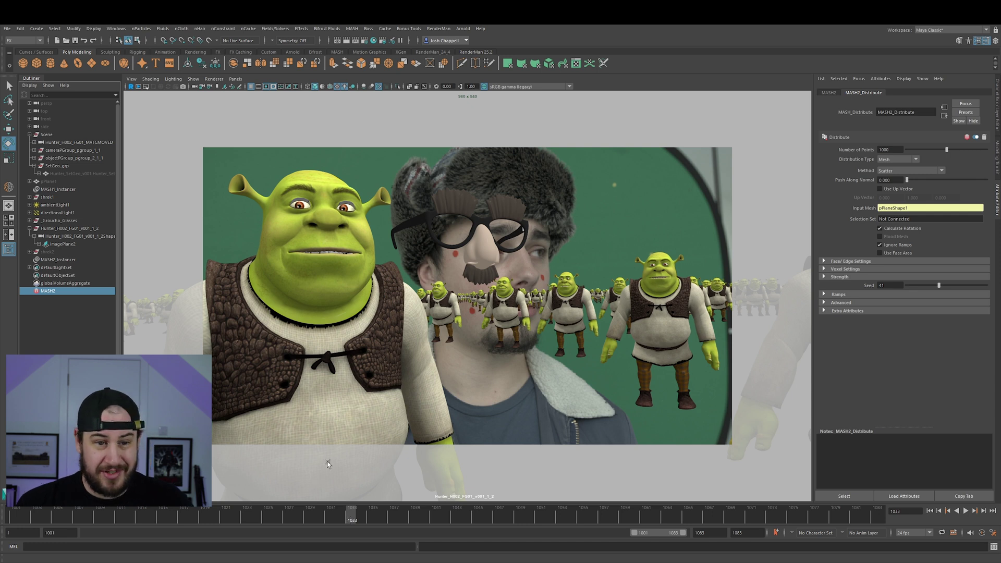
drag(298, 523, 68, 520)
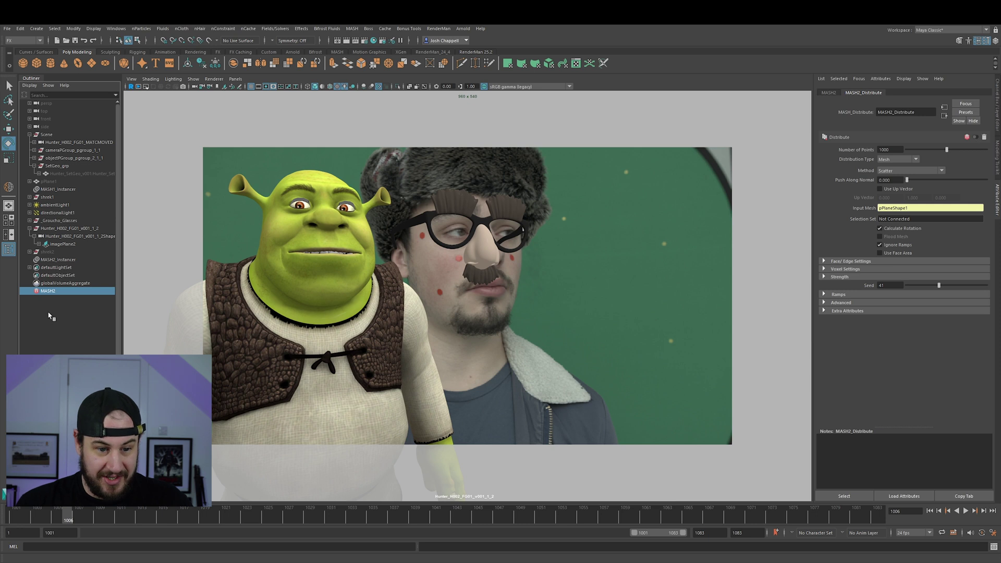
click(997, 110)
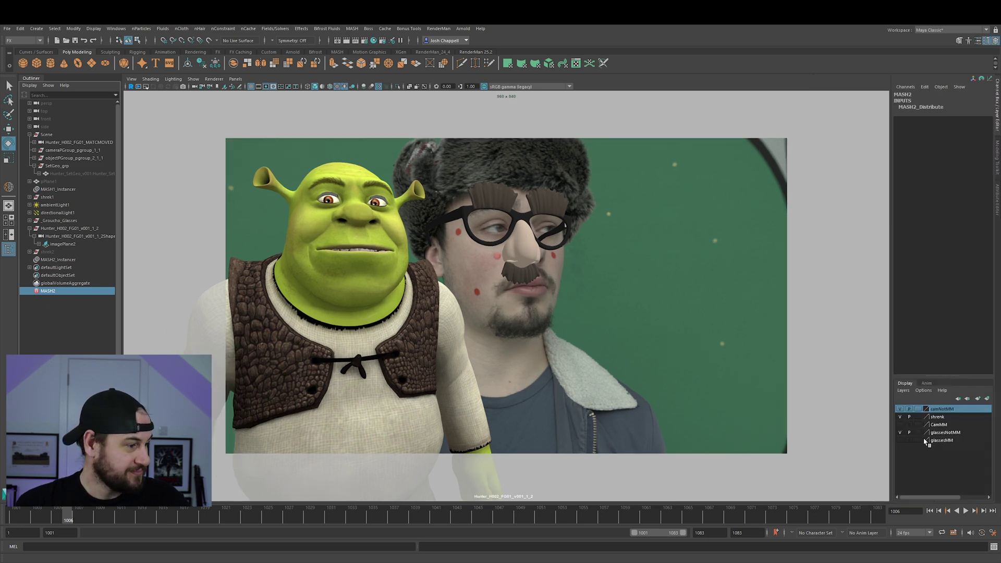
click(900, 416)
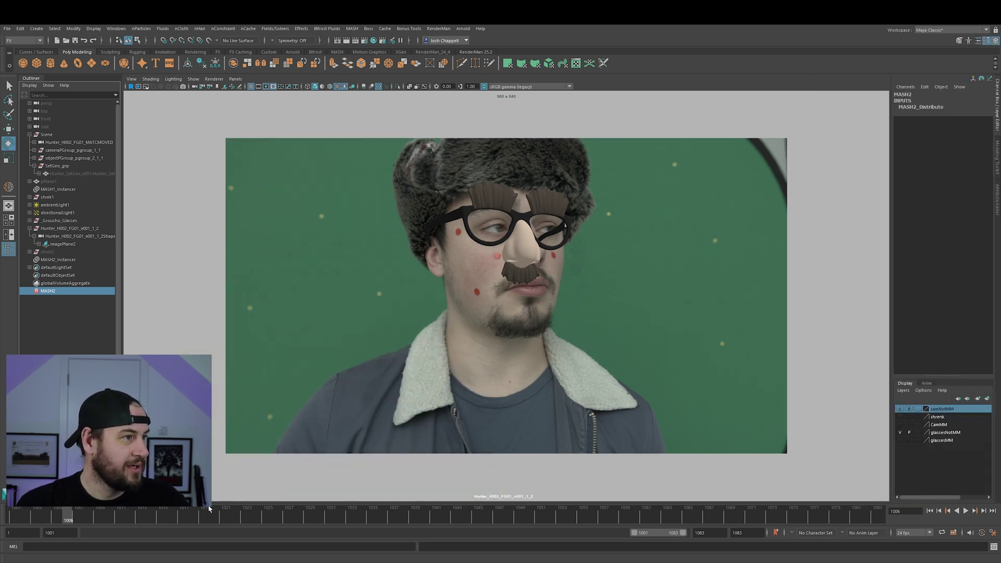
key(alt+shift+v)
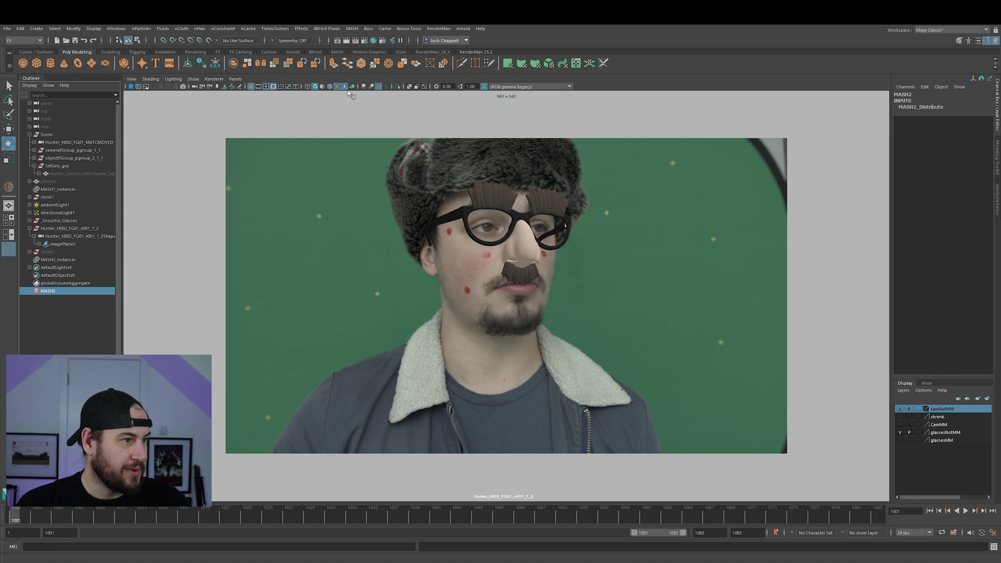
- View from the persp camera, select the unsolved plate camera, and scrub to frame 1057
click(235, 79)
mouse_move(260, 86)
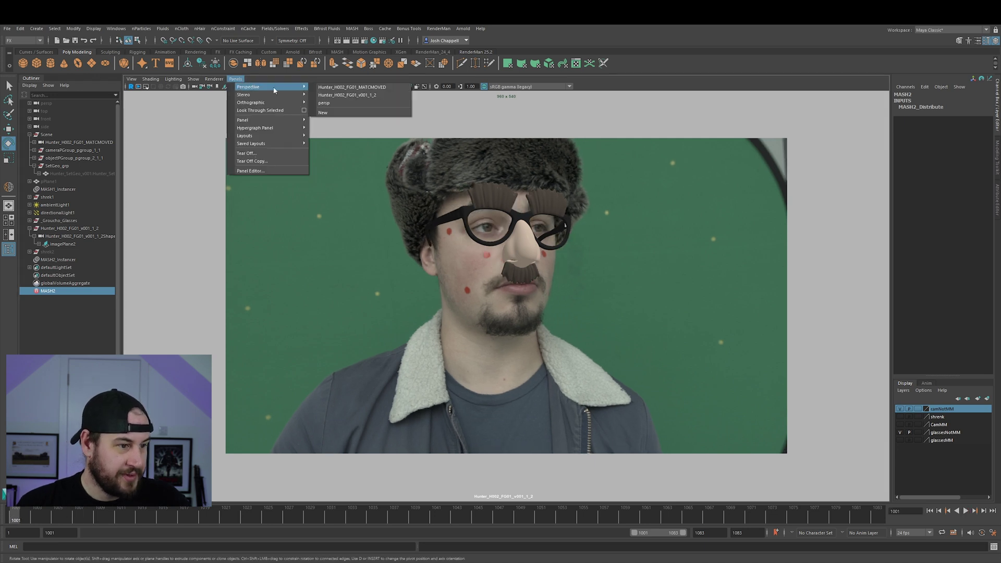
click(336, 103)
click(538, 302)
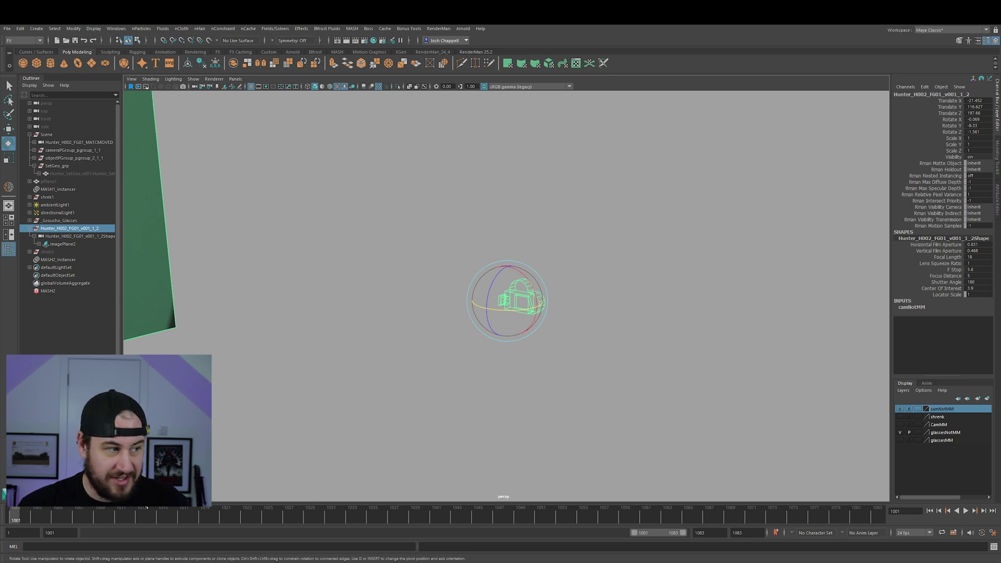
click(46, 518)
mouse_move(46, 518)
mouse_down()
mouse_move(719, 516)
mouse_move(403, 516)
mouse_move(602, 508)
mouse_up()
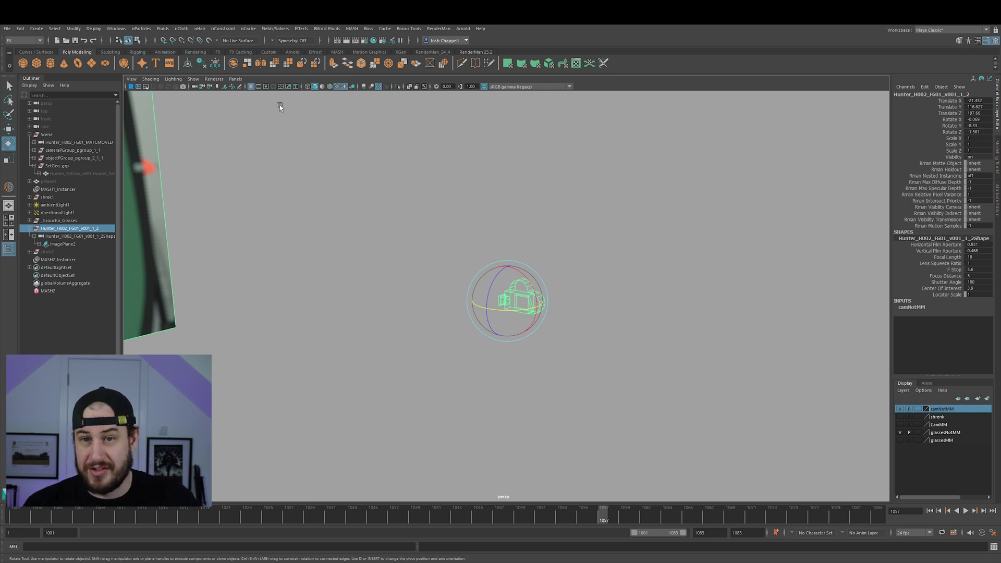
click(235, 80)
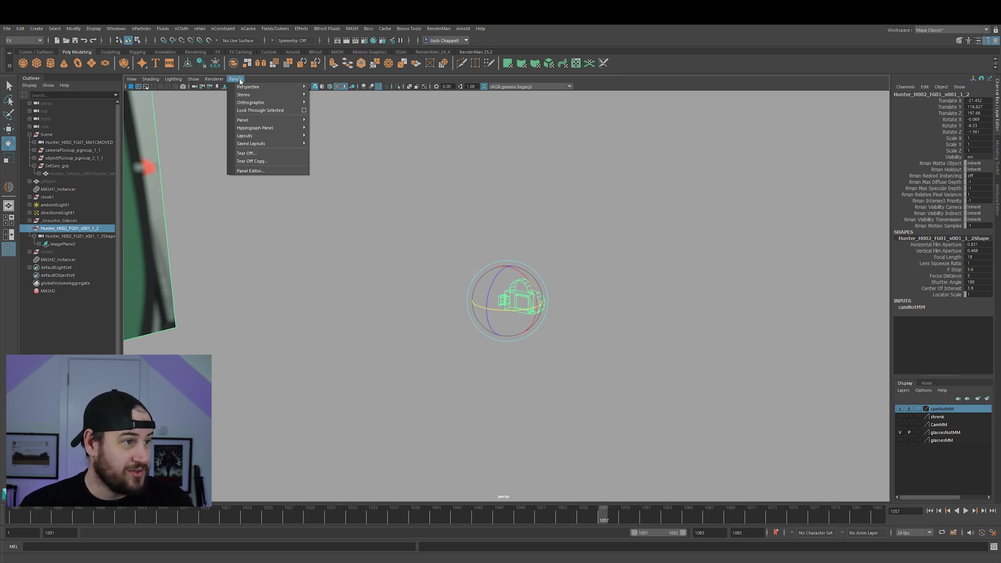
- Compare the matchmoved and unsolved cameras, then hide camNotMM and show the CamMM plate layer
mouse_move(251, 87)
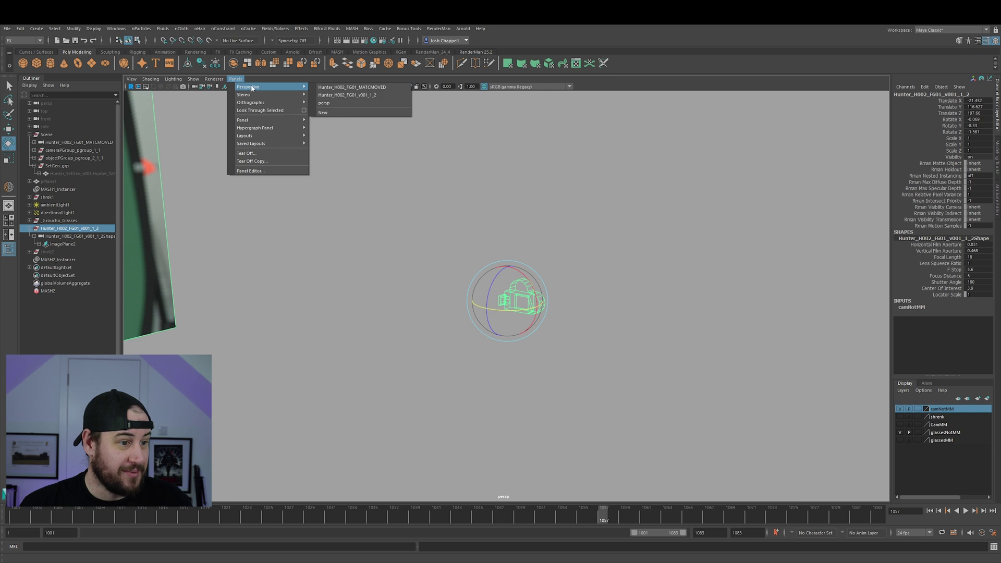
click(353, 87)
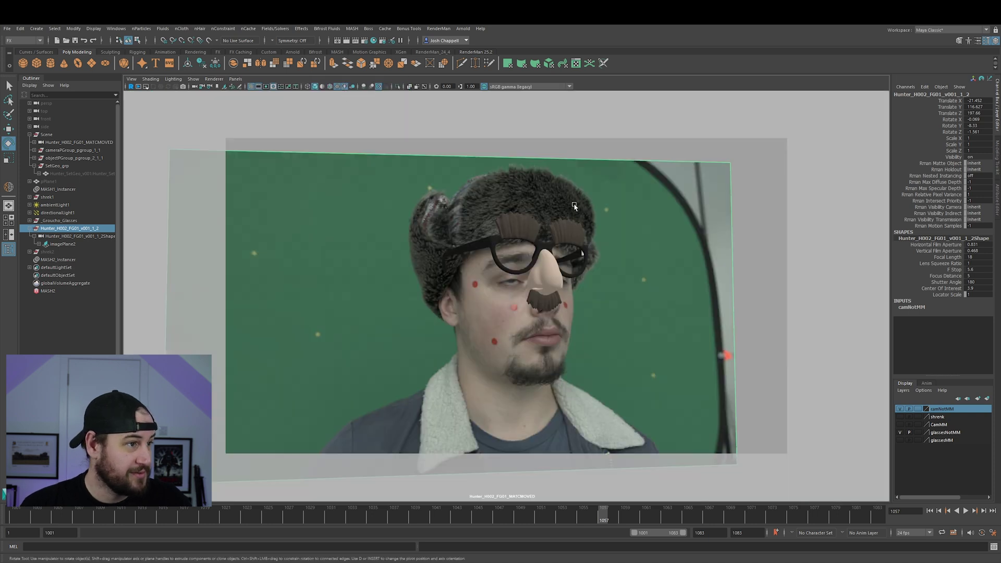
click(235, 79)
mouse_move(251, 87)
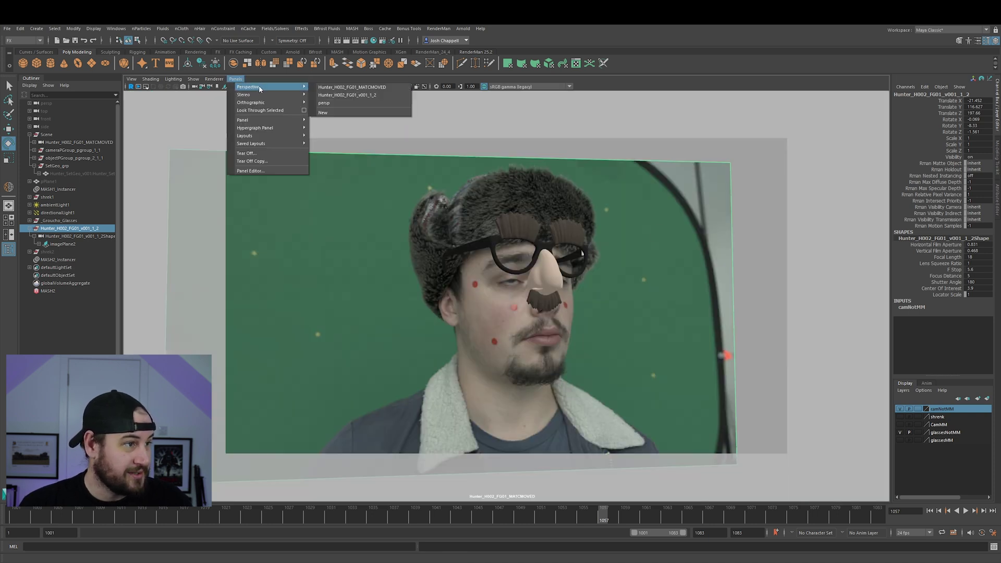
click(355, 96)
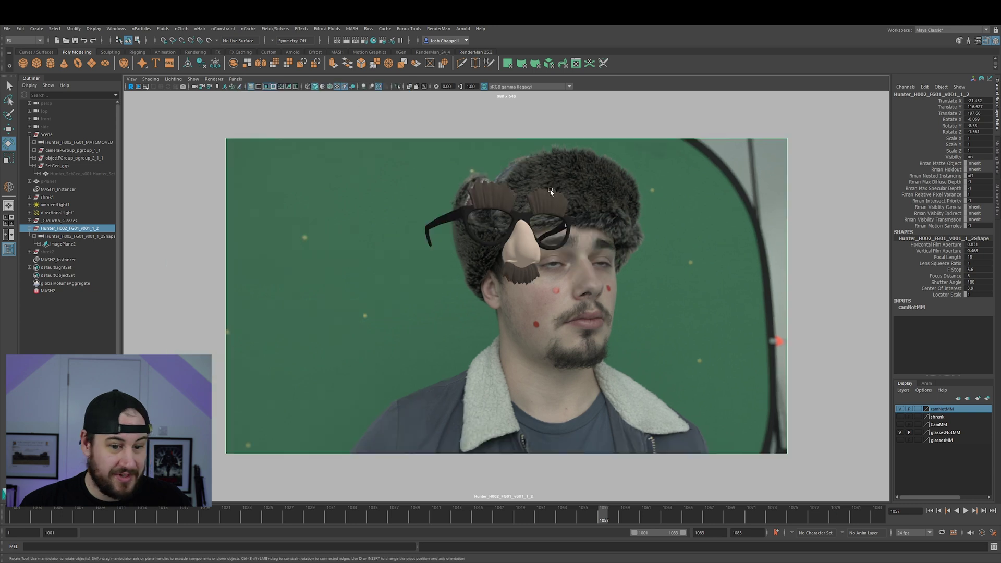
click(236, 79)
mouse_move(251, 87)
click(361, 88)
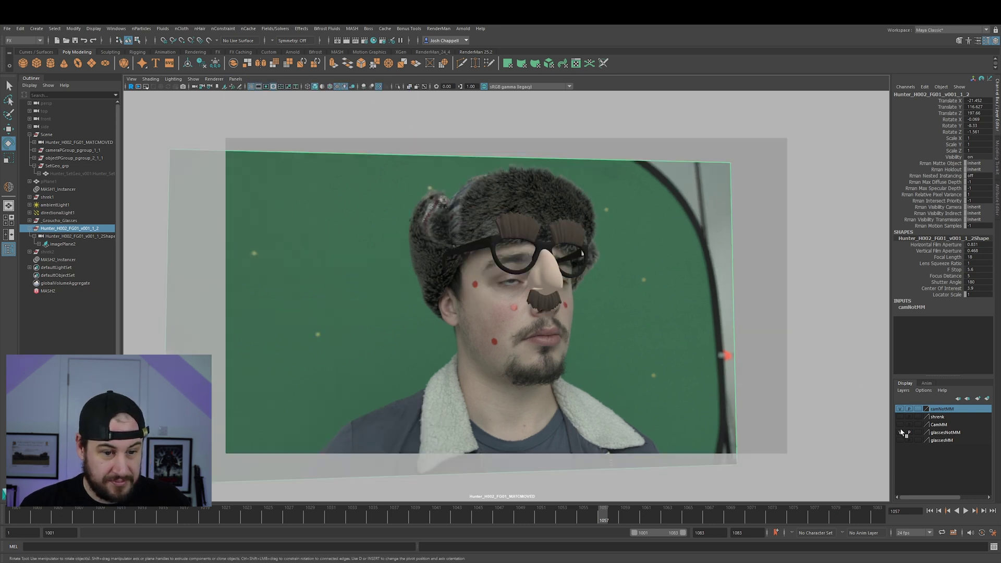
click(898, 408)
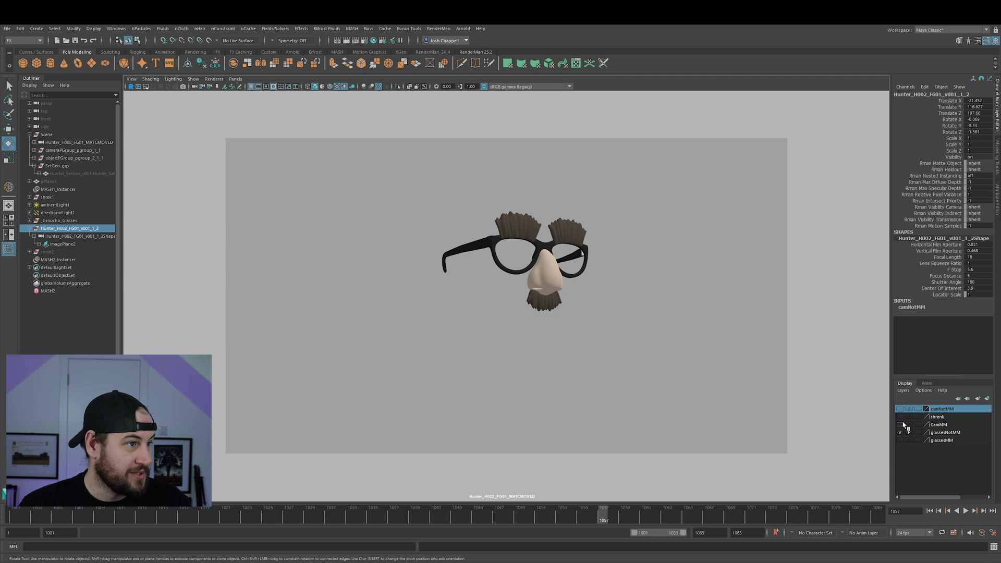
click(899, 424)
- From persp, select the matchmoved camera and scrub frames 1023–1029 to watch it move
click(236, 79)
mouse_move(284, 89)
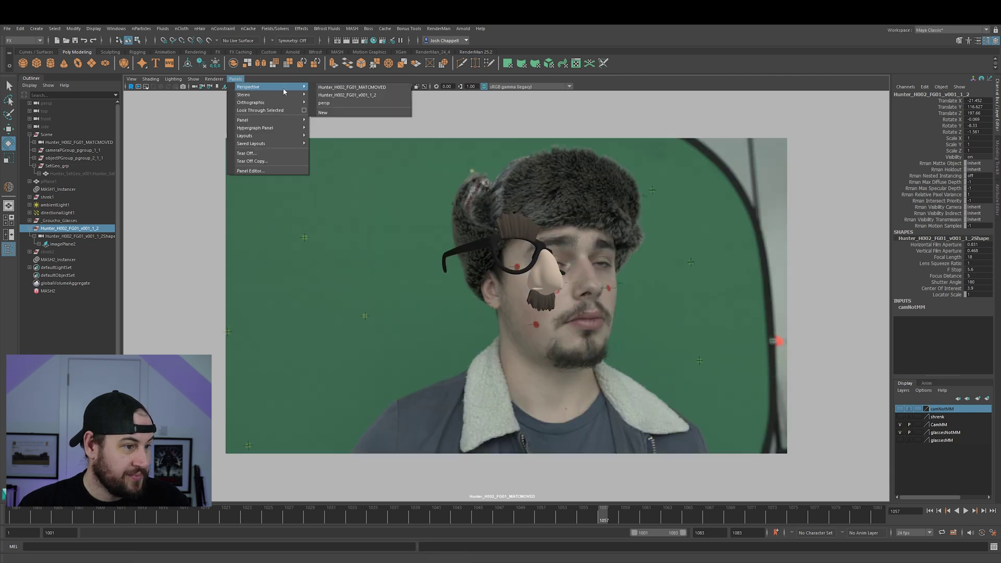
click(357, 103)
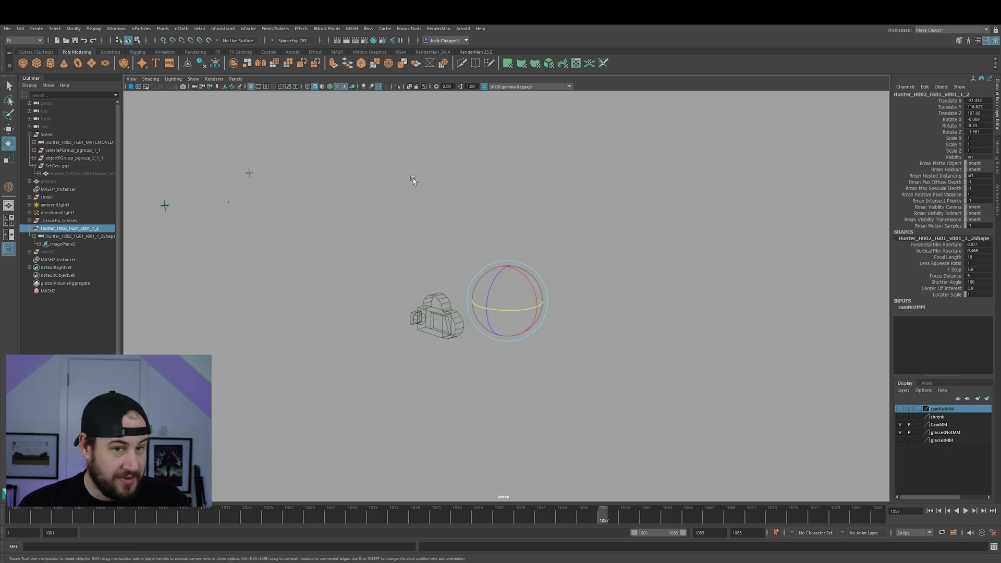
click(459, 316)
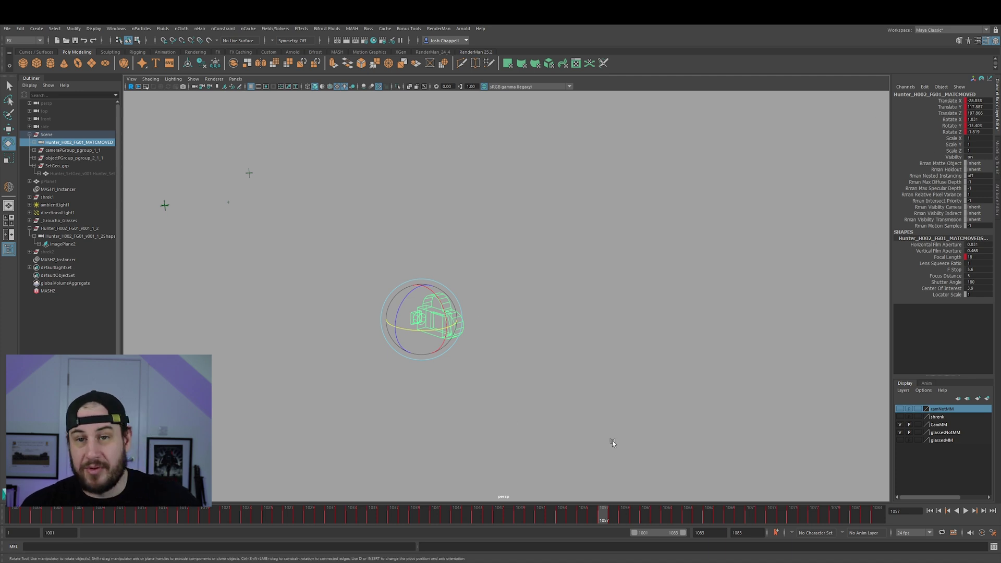
drag(563, 511, 585, 480)
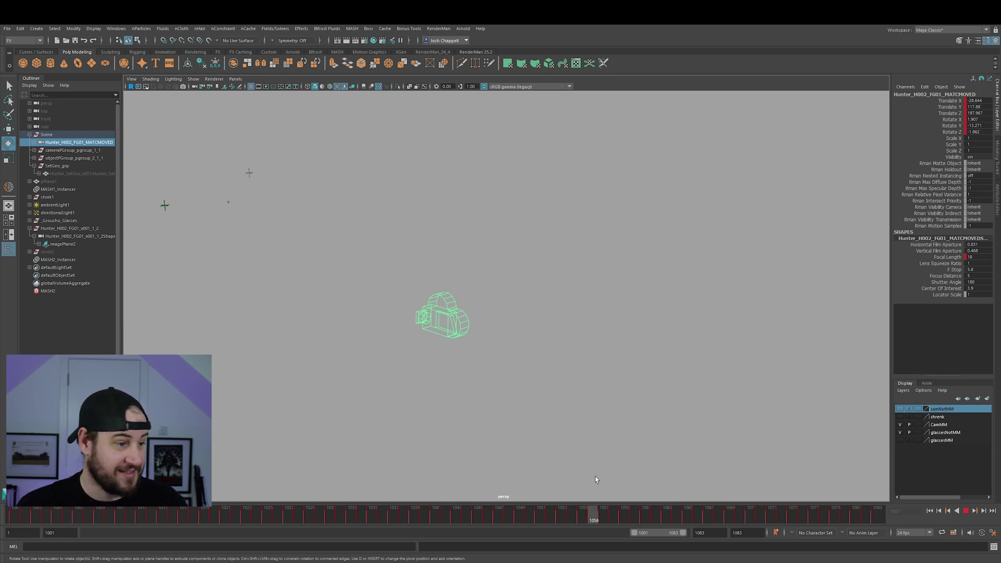
drag(594, 477, 570, 531)
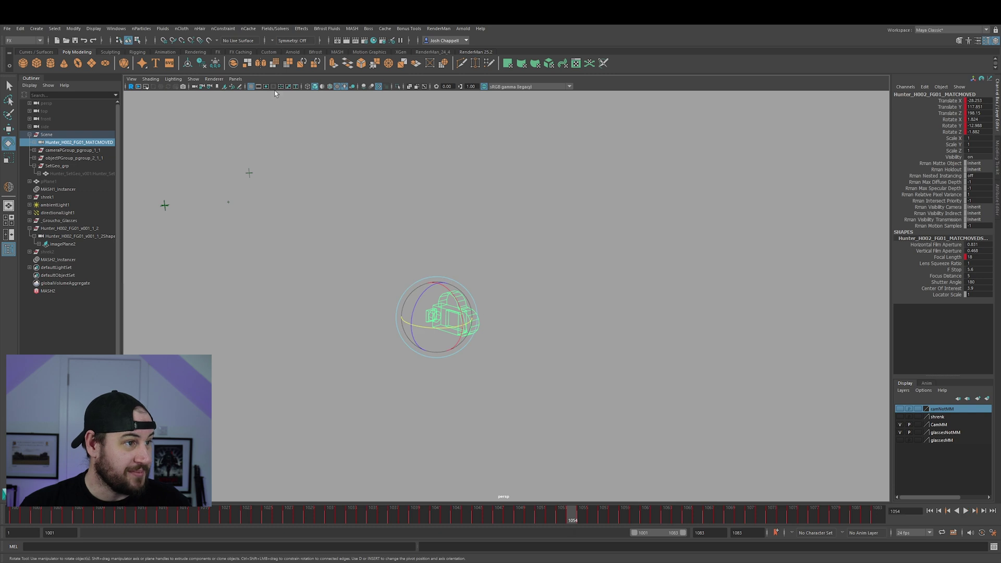
click(235, 78)
- Look through the matchmoved camera, hide glassesNotMM, and return to the first frame
mouse_move(271, 87)
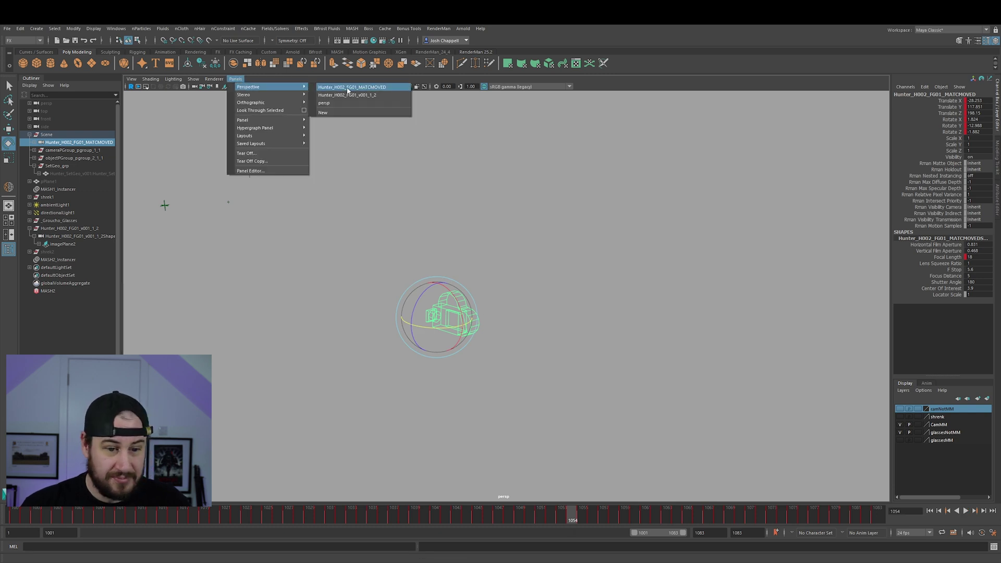
click(348, 88)
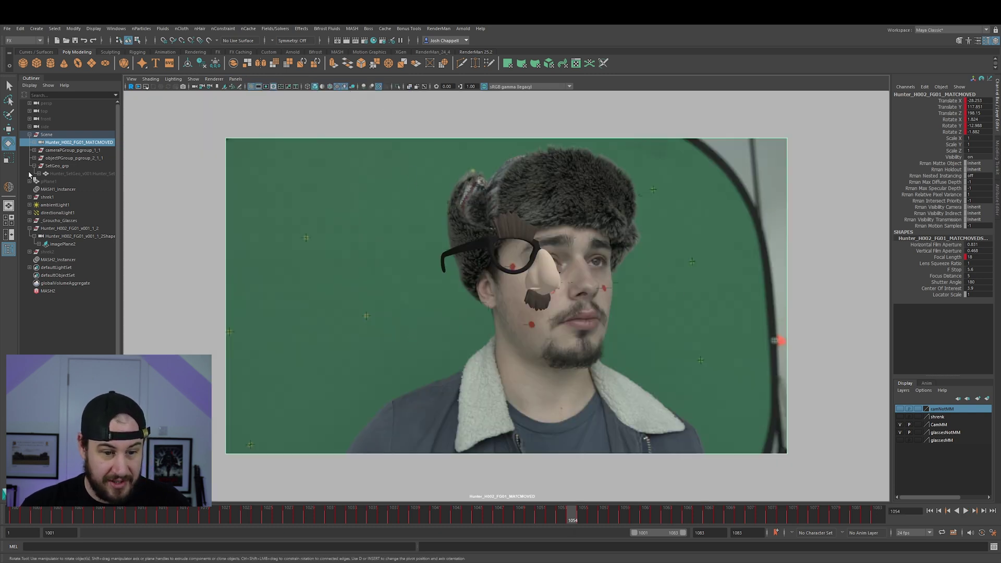
click(900, 432)
key(alt+shift+v)
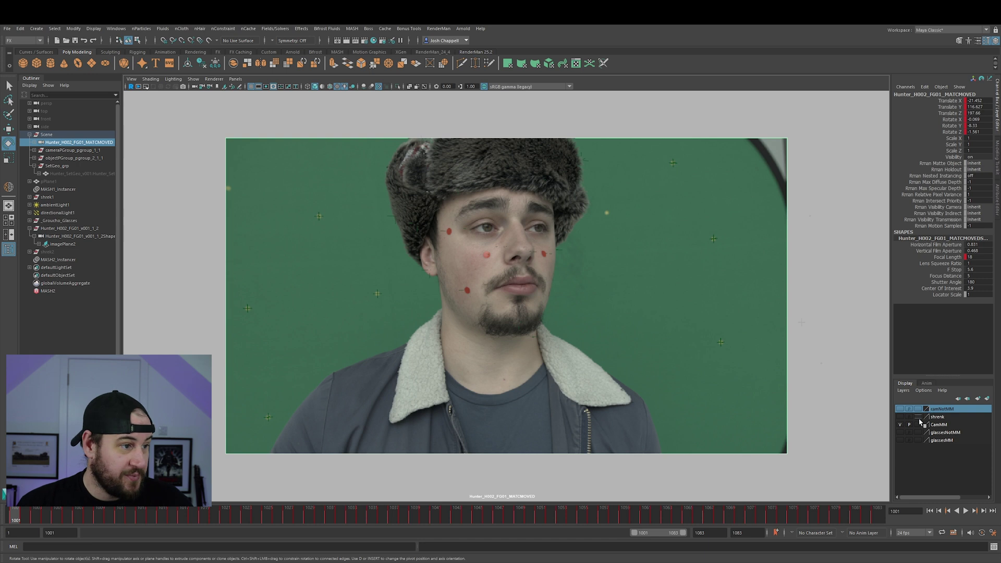
- Show the shrenk layer and play the shot twice to check Shrek's match
click(899, 417)
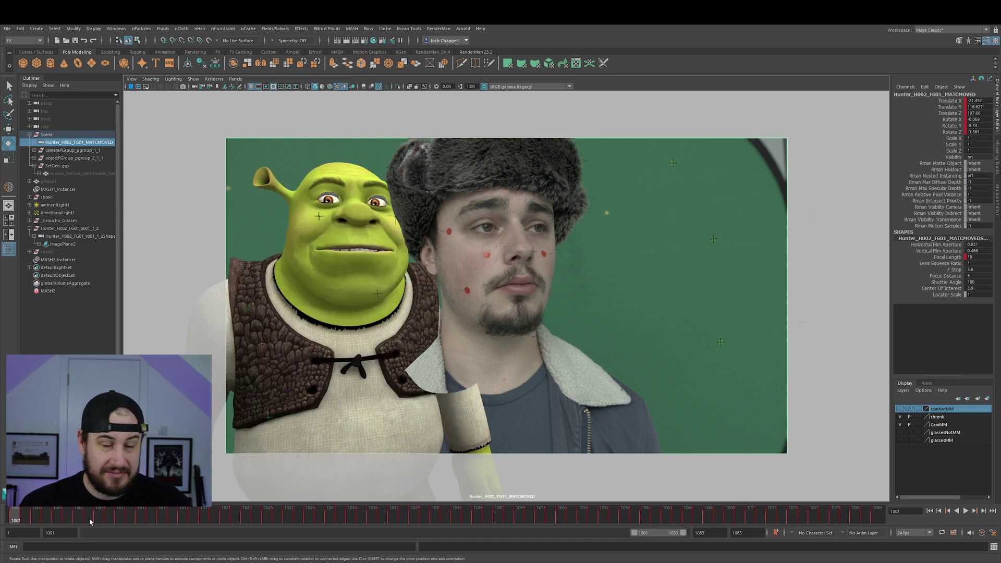
key(alt+v)
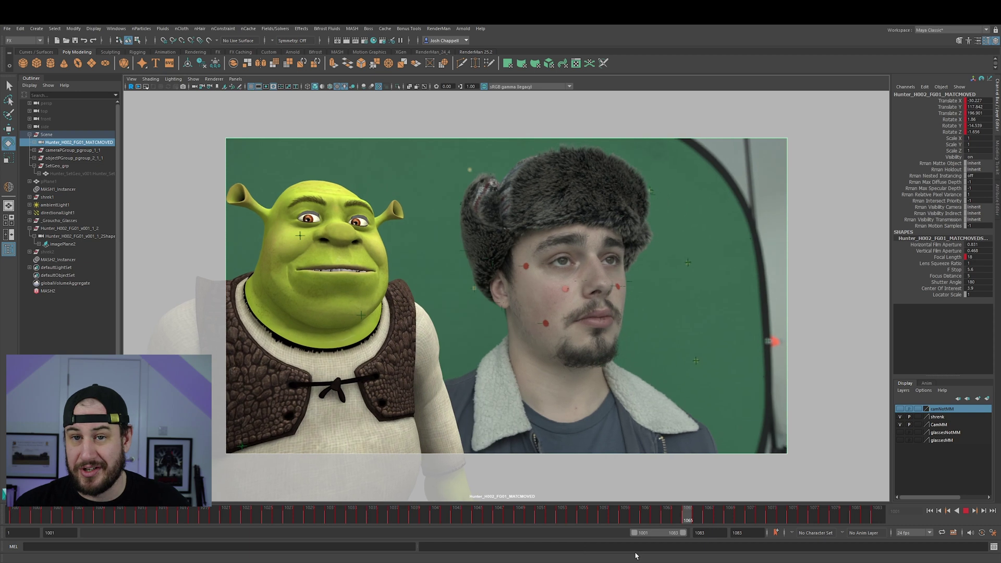
key(alt+v)
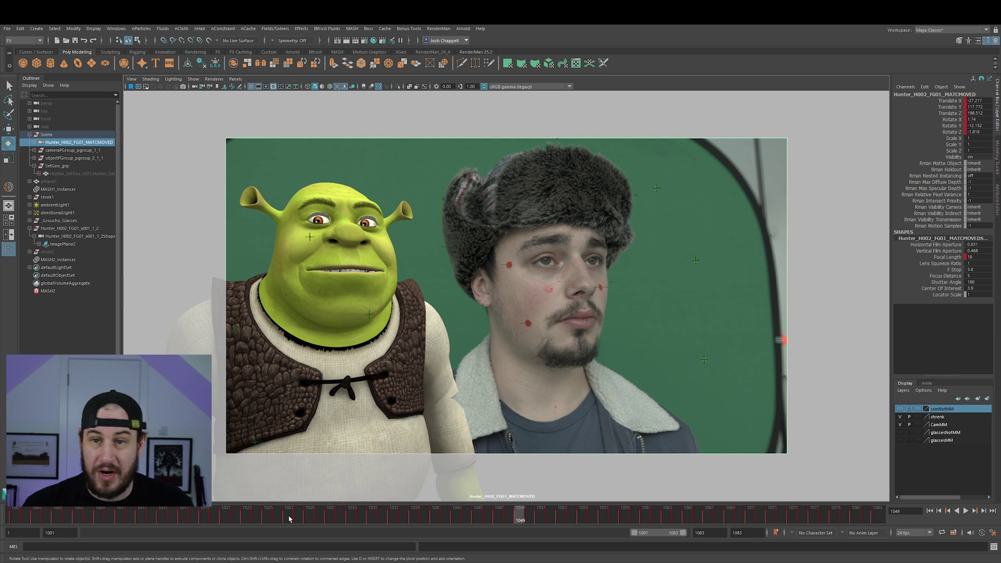
key(alt+v)
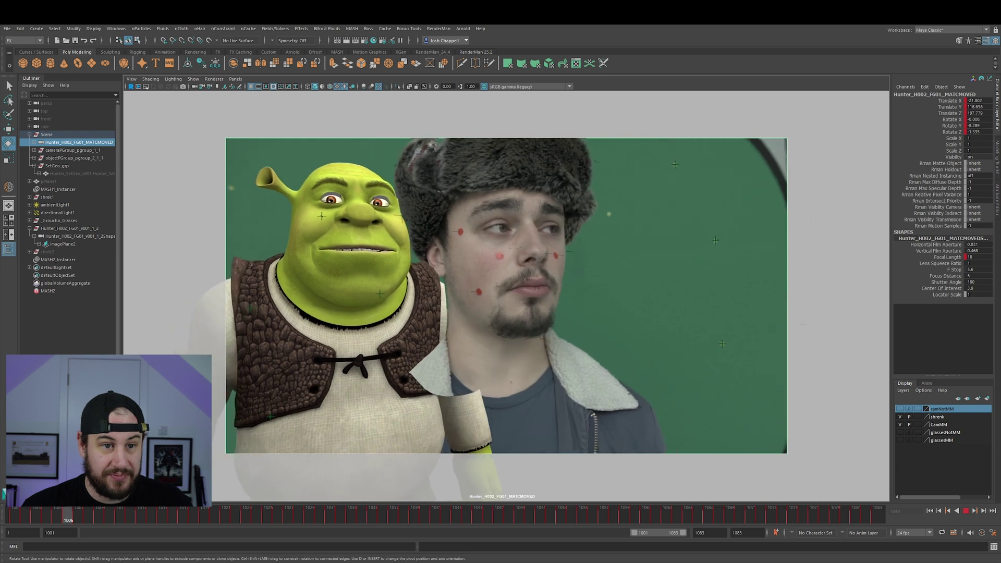
key(alt+v)
- Select MASH2, preview the Shrek crowd, then disable MASH2_Distribute and return to the start
click(997, 190)
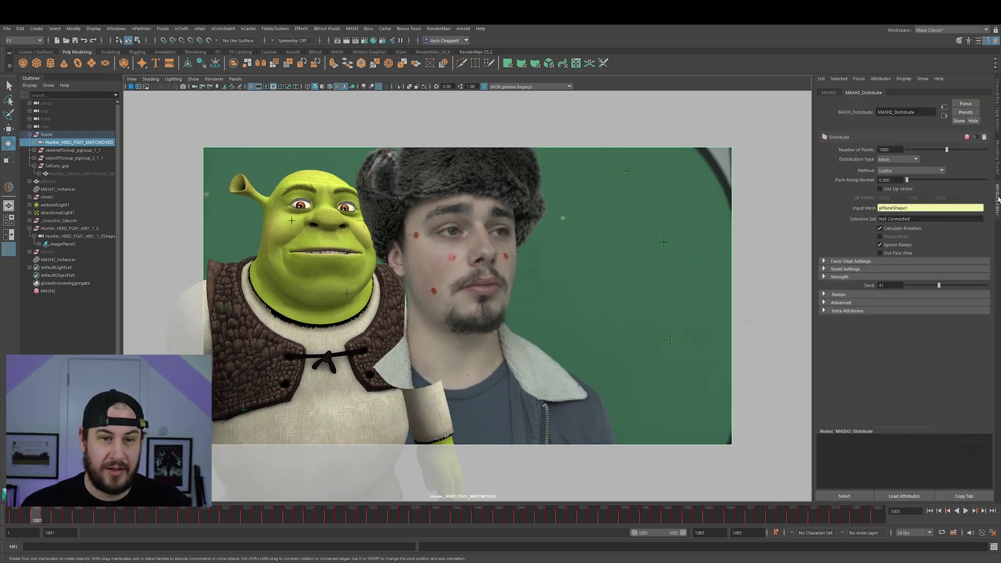
click(46, 292)
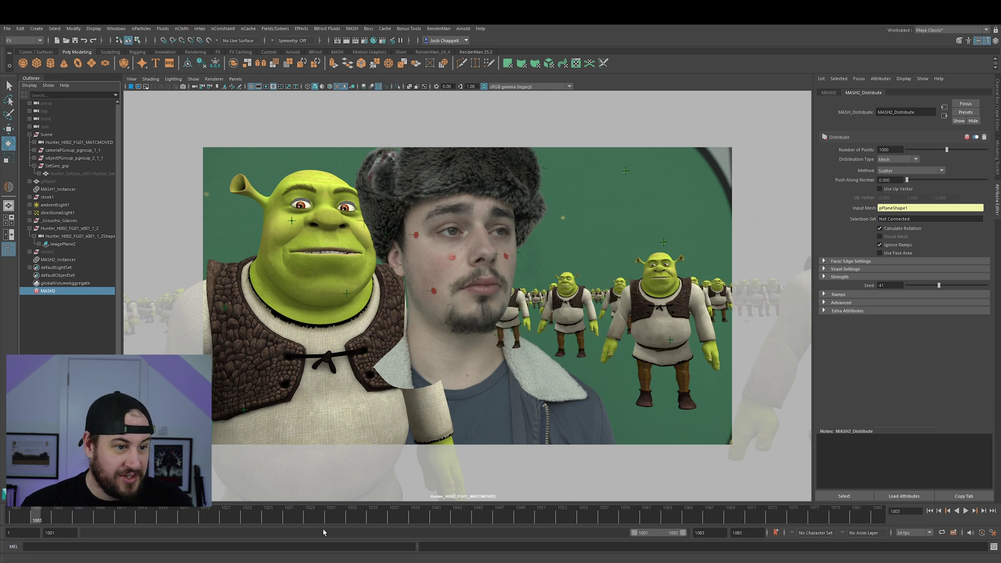
key(alt+v)
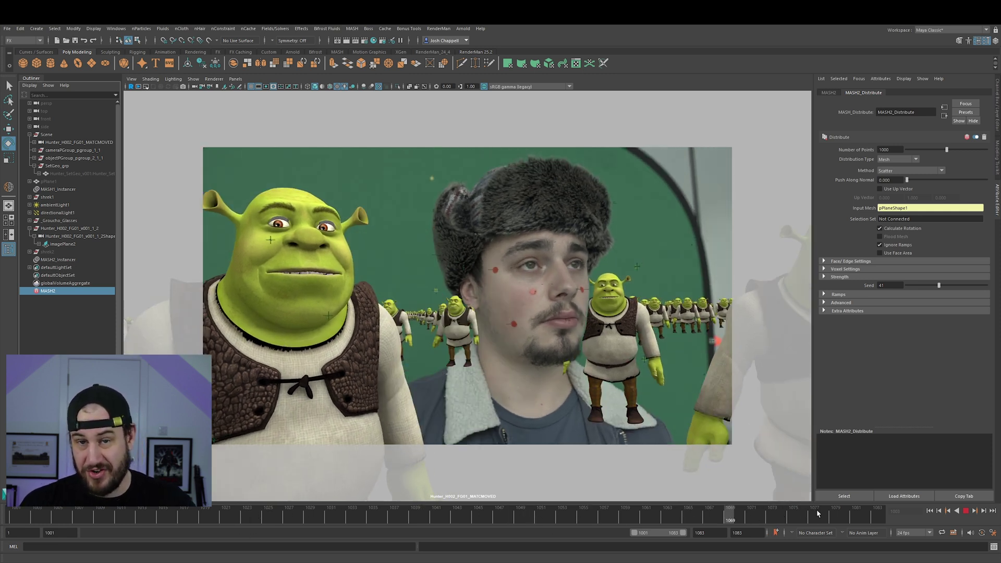
click(573, 521)
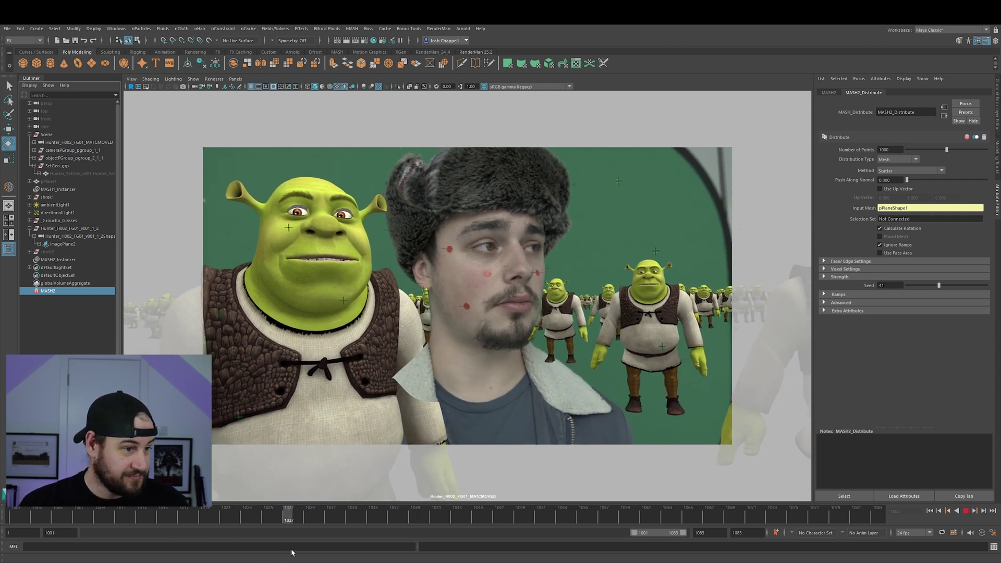
key(Escape)
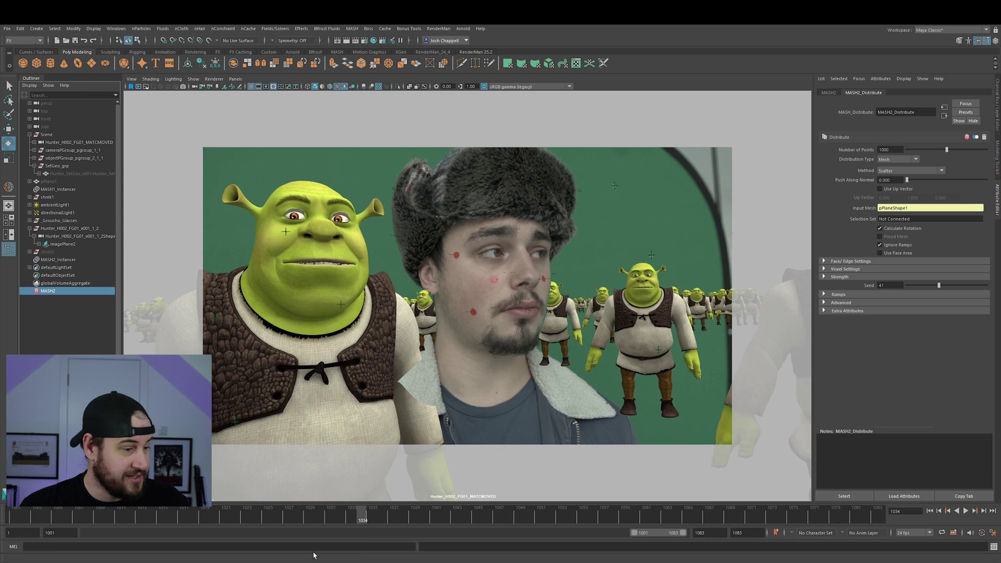
click(974, 138)
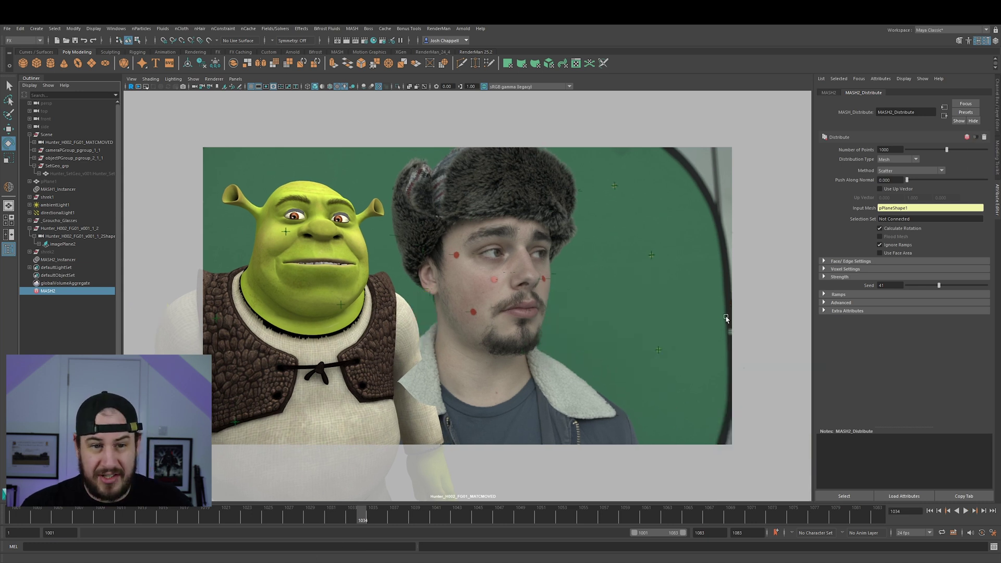
key(alt+shift+v)
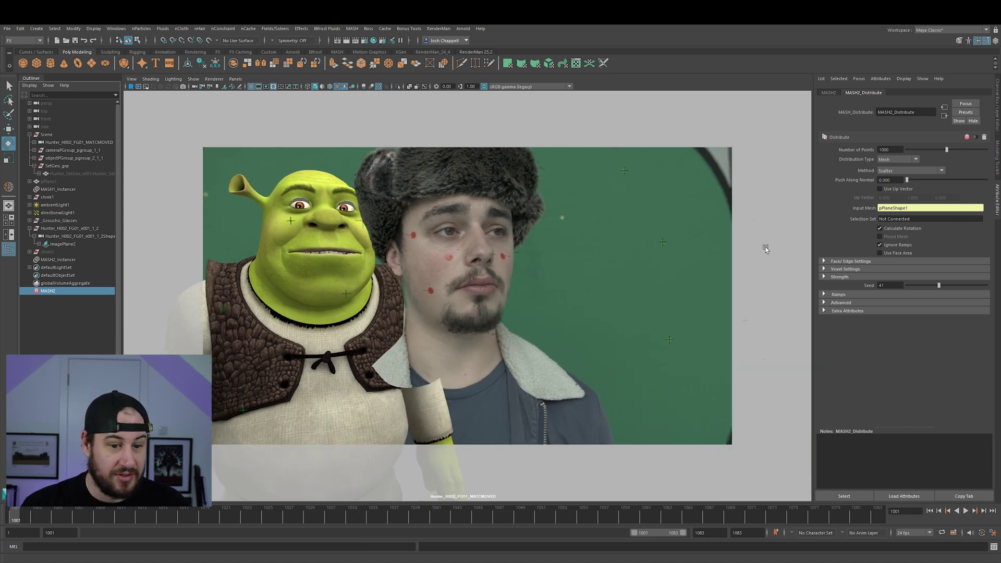
- Show the glassesMM layer and scrub through the shot
click(997, 119)
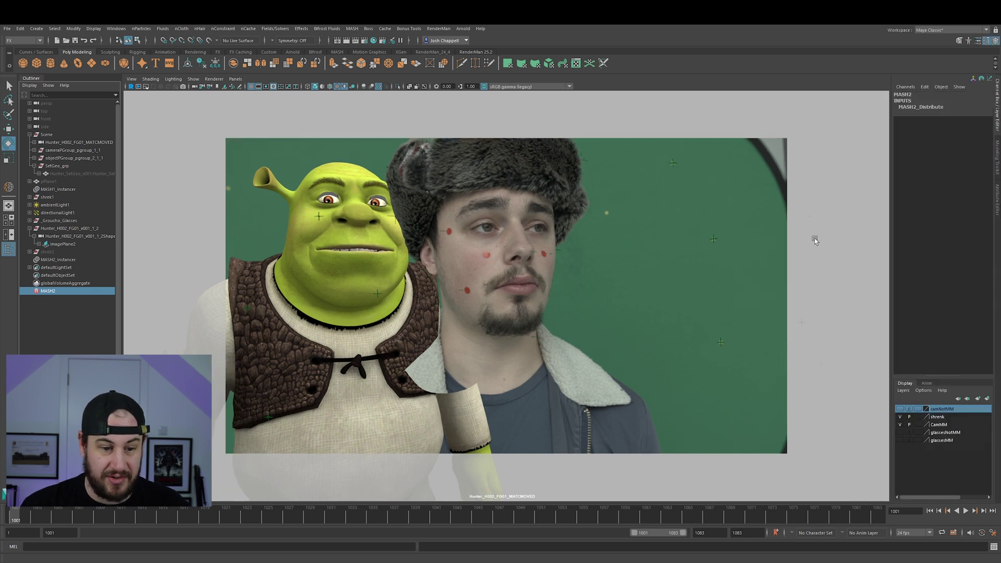
click(900, 440)
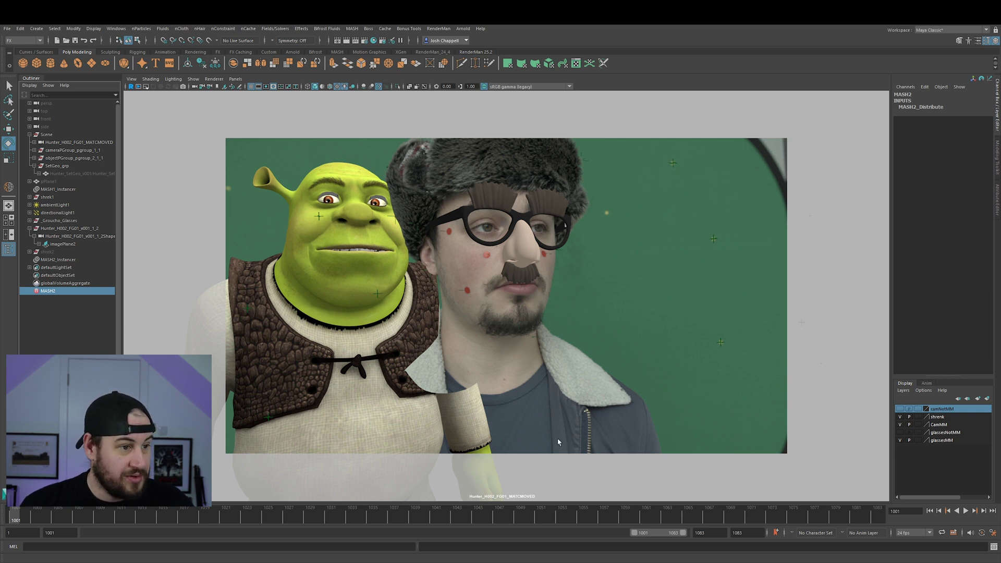
mouse_move(19, 521)
mouse_down()
mouse_move(47, 521)
mouse_move(19, 521)
mouse_up()
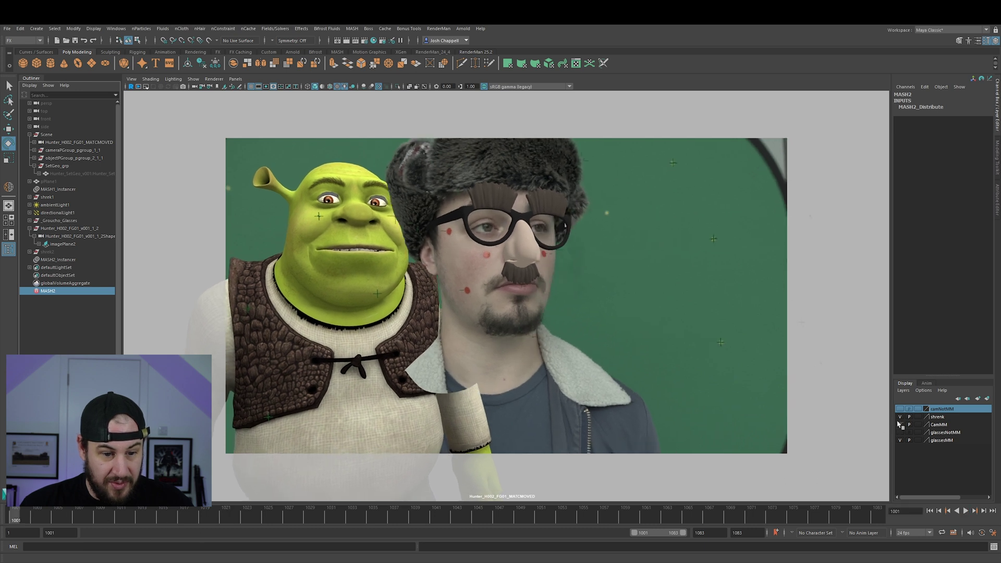
- Swap glassesMM for glassesNotMM, play the shot, and select the head mesh
click(900, 440)
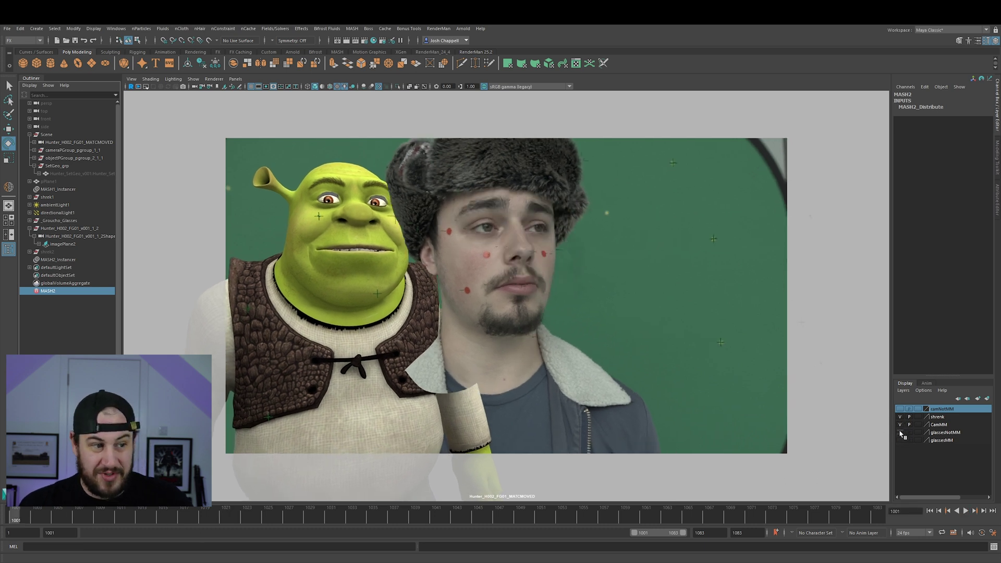
click(899, 432)
key(alt+v)
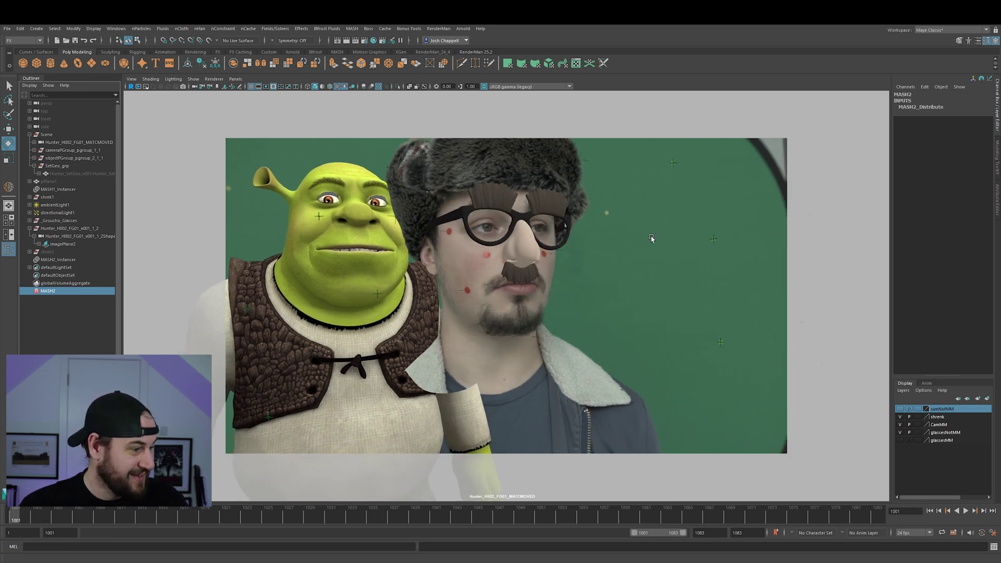
key(alt+v)
click(452, 263)
- Hide the head mesh and play from frames 1005 and 1018 to watch the glasses drift
key(ctrl+h)
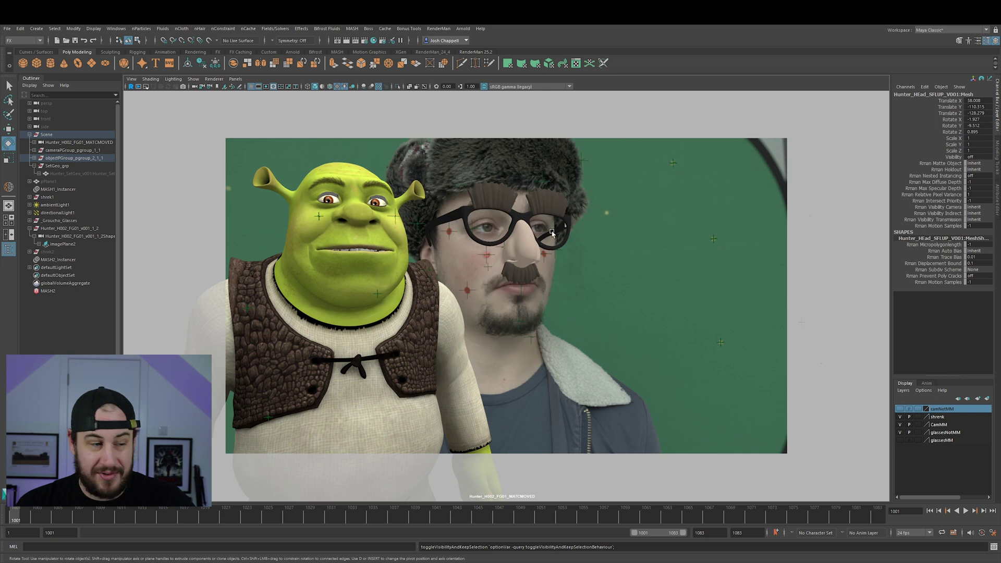
key(alt+v)
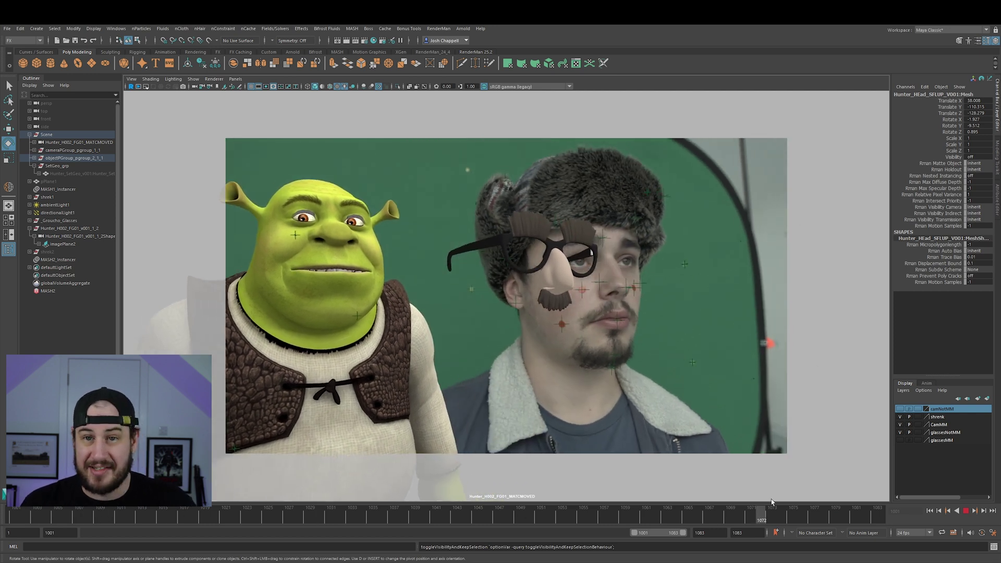
key(alt+v)
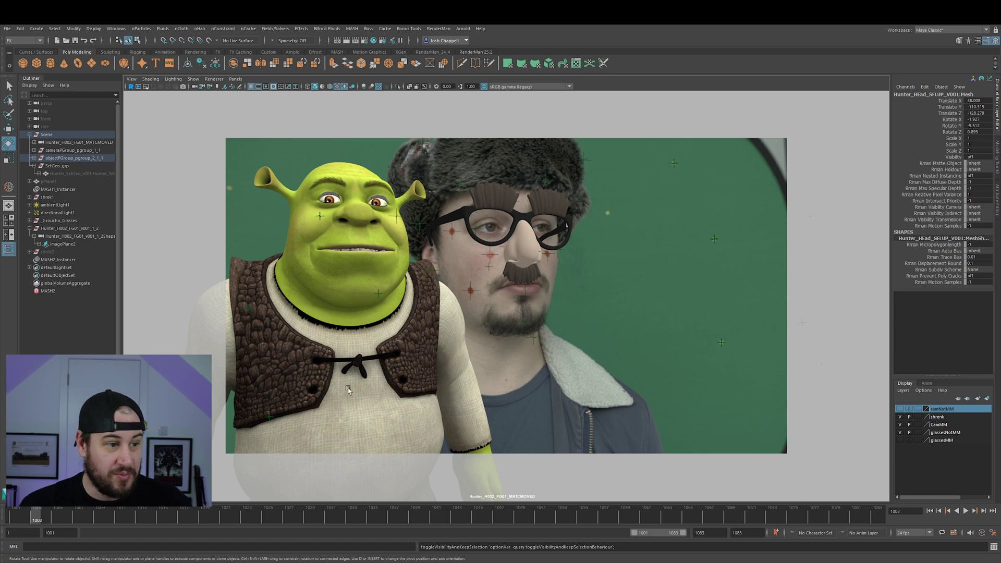
click(58, 516)
key(alt+v)
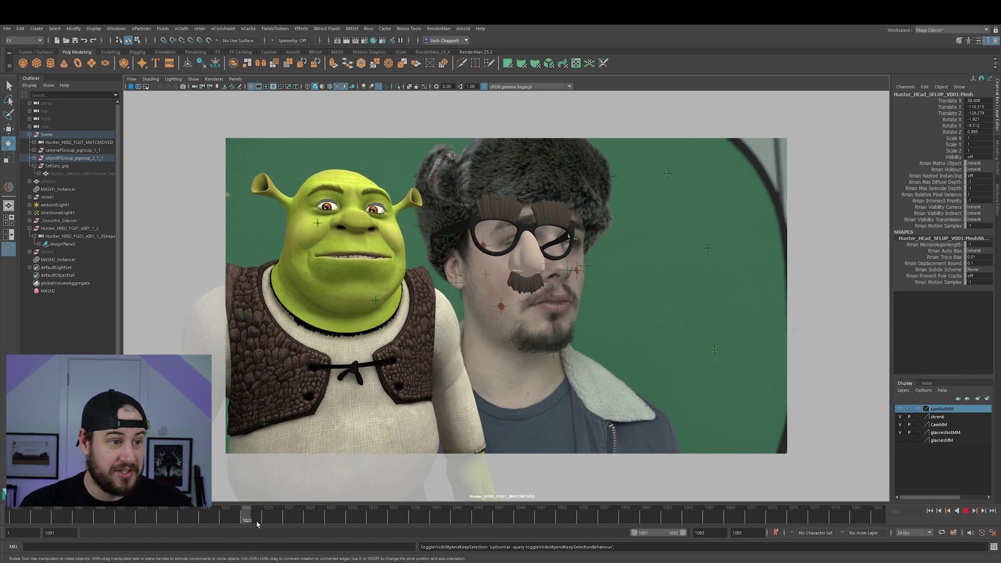
drag(230, 525, 89, 531)
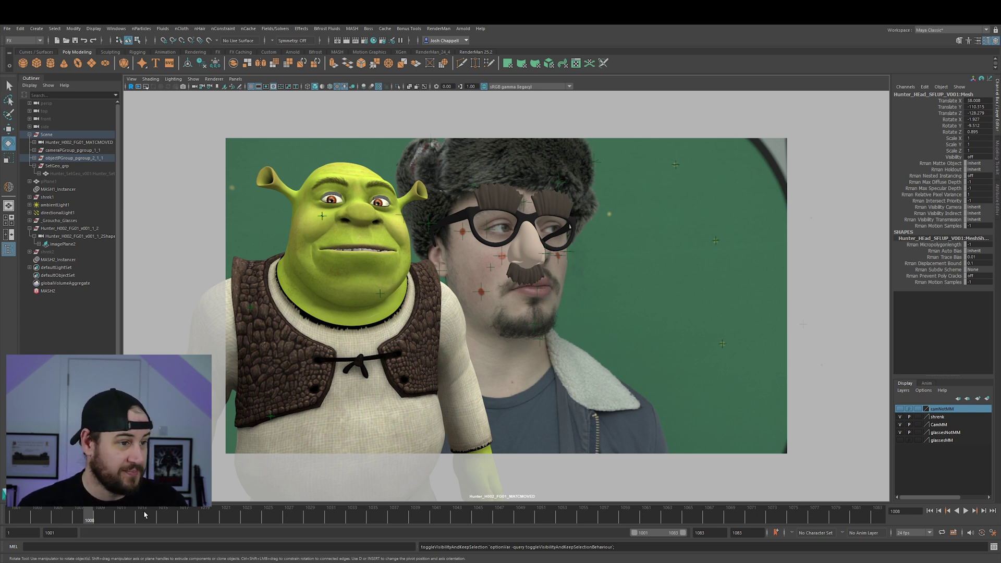
key(alt+v)
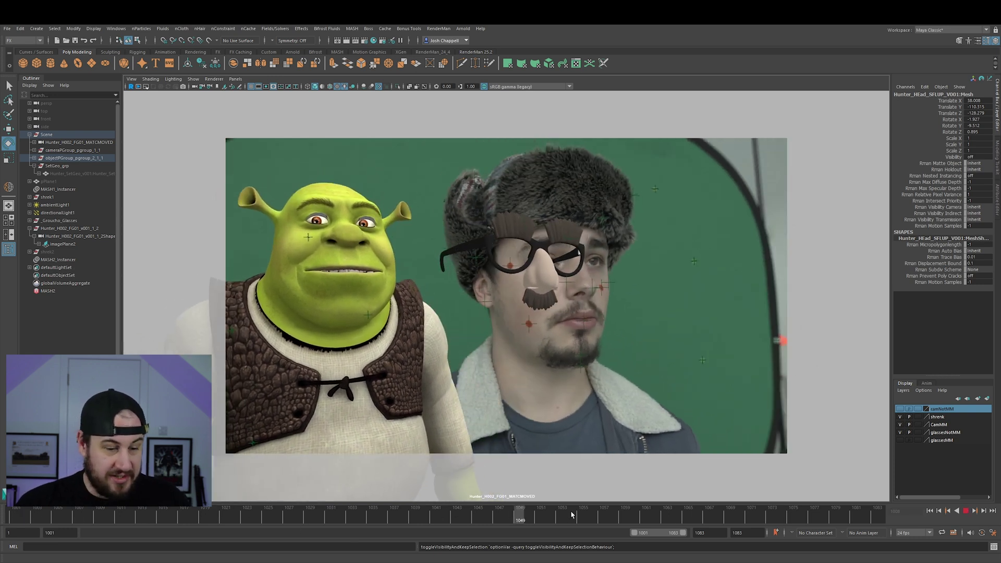
- Hide glassesNotMM, unhide the Hunter_HEad mesh in the object-track group, and replay
key(alt+v)
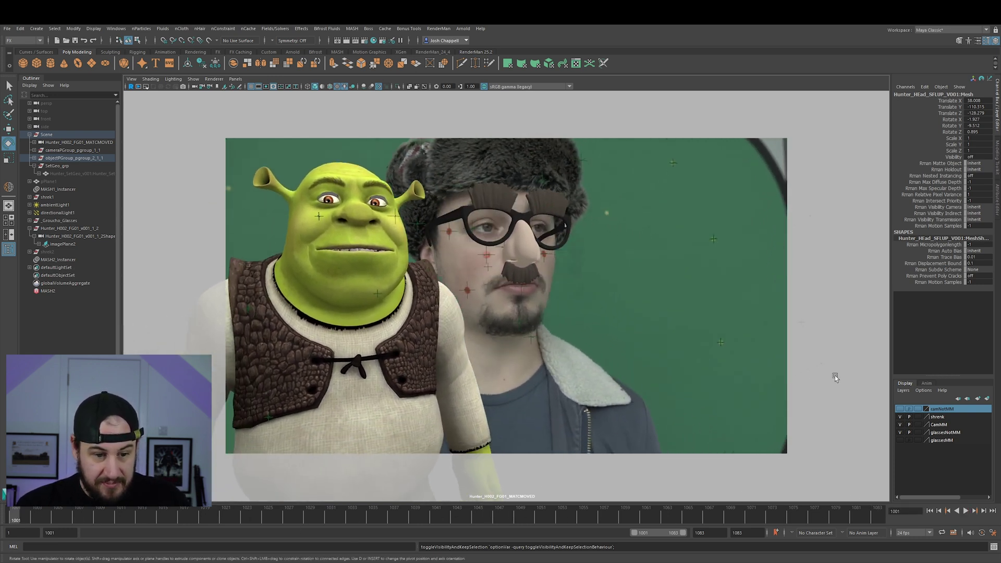
click(900, 432)
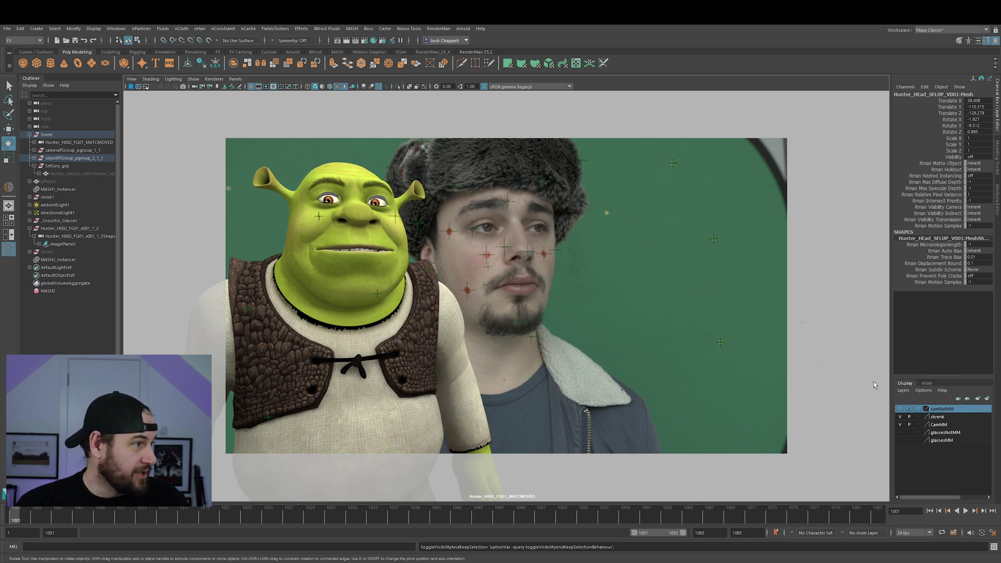
click(34, 158)
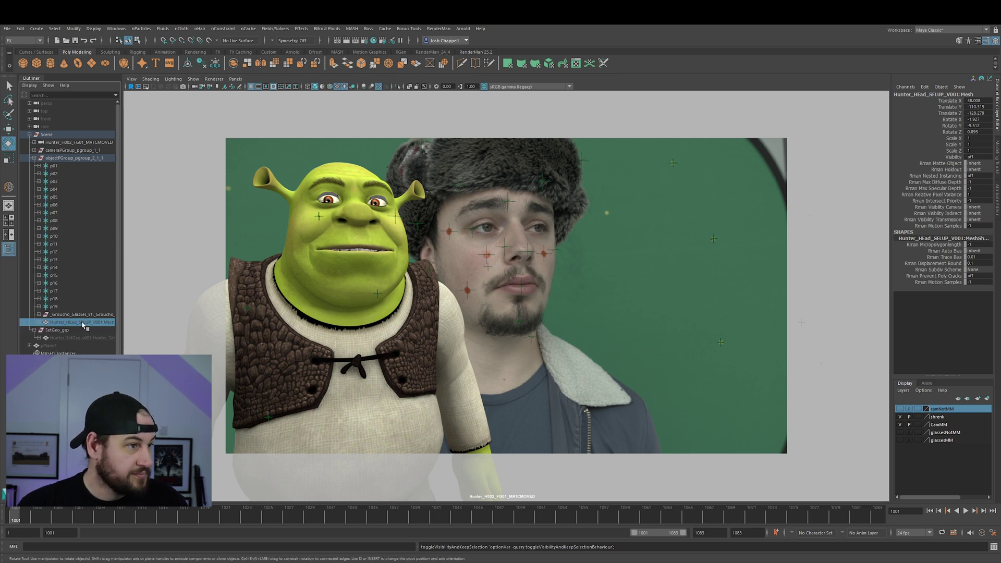
key(h)
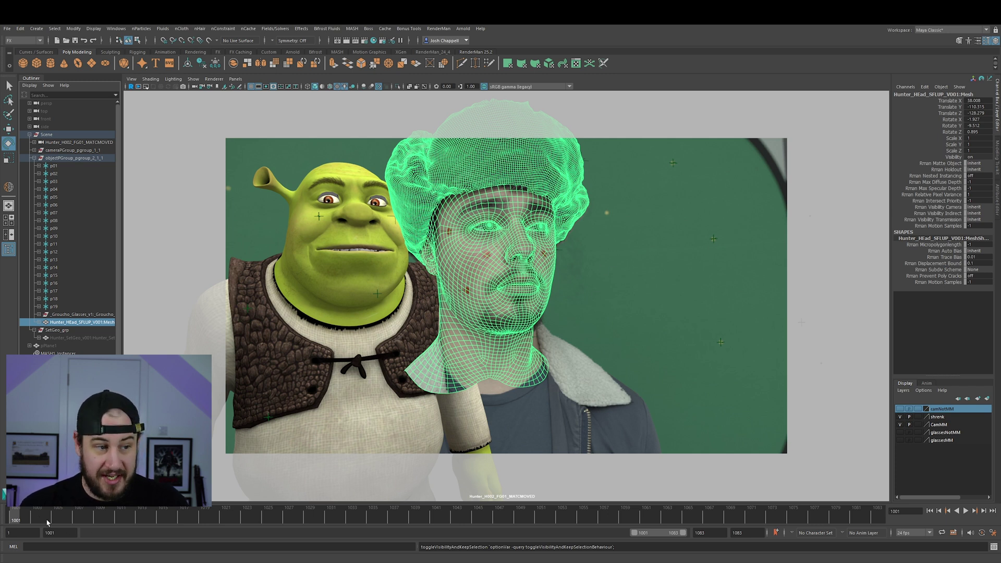
key(alt+v)
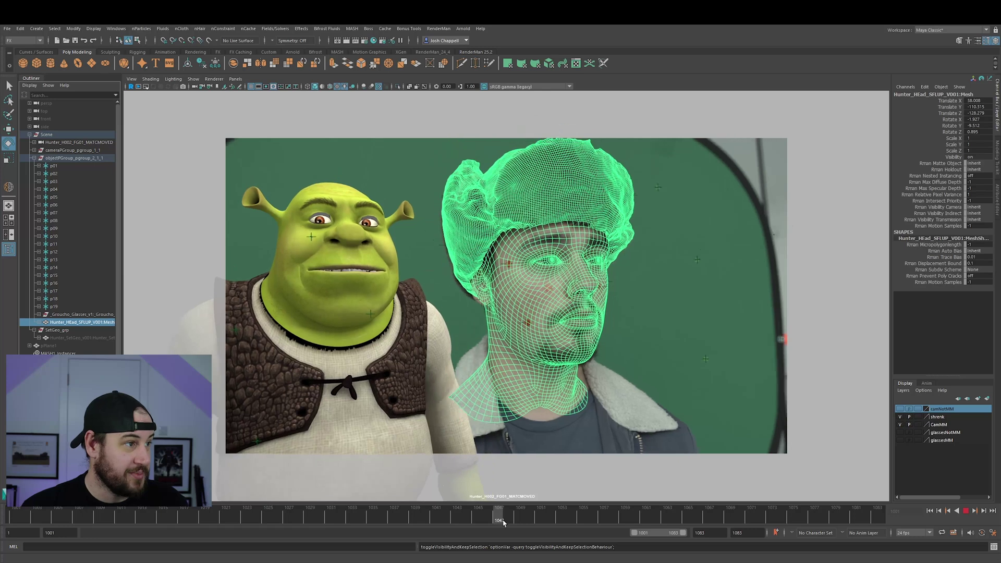
key(alt+v)
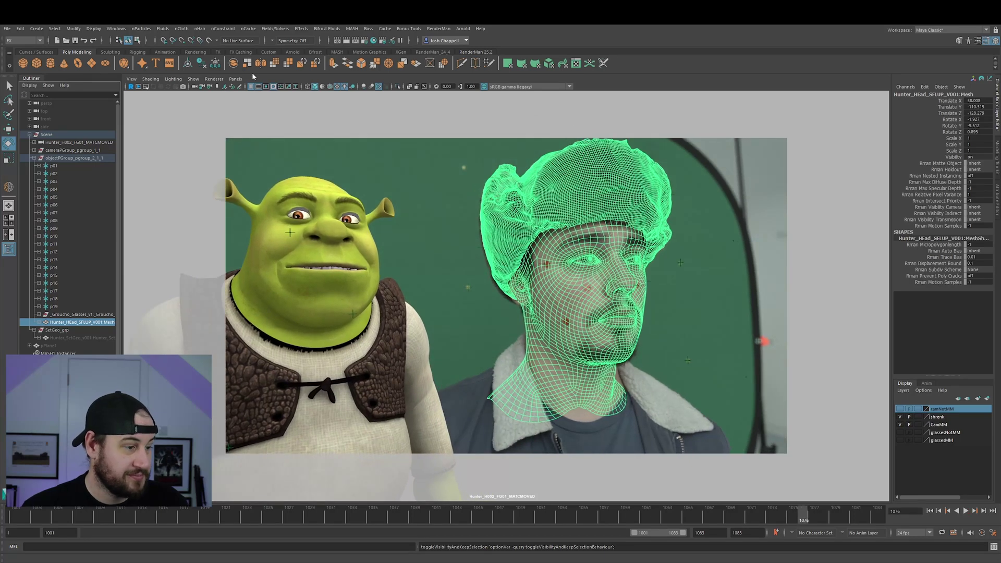
click(237, 79)
mouse_move(281, 87)
click(336, 102)
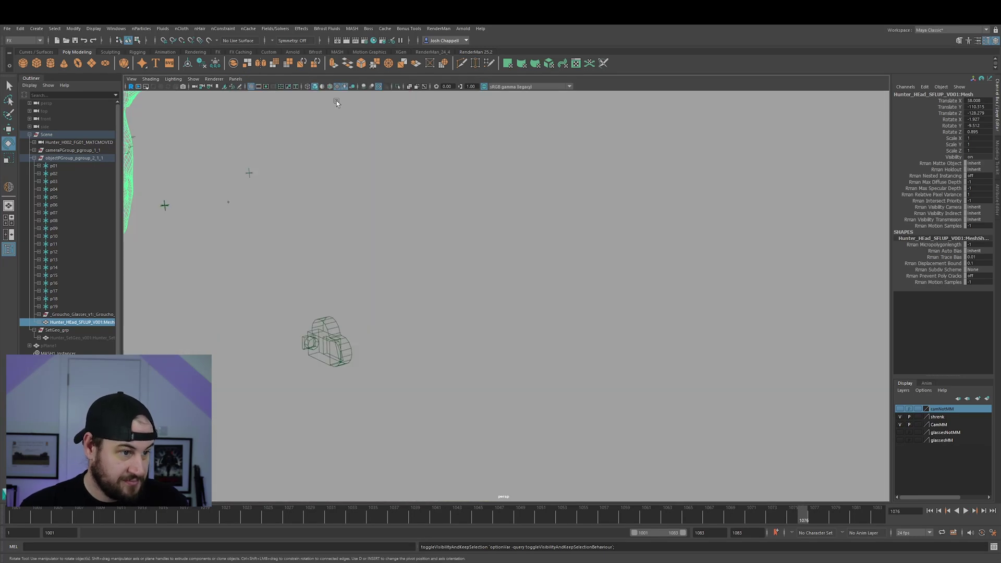
key(f)
scroll(608, 298, down, 5)
alt+drag(608, 298, 579, 301)
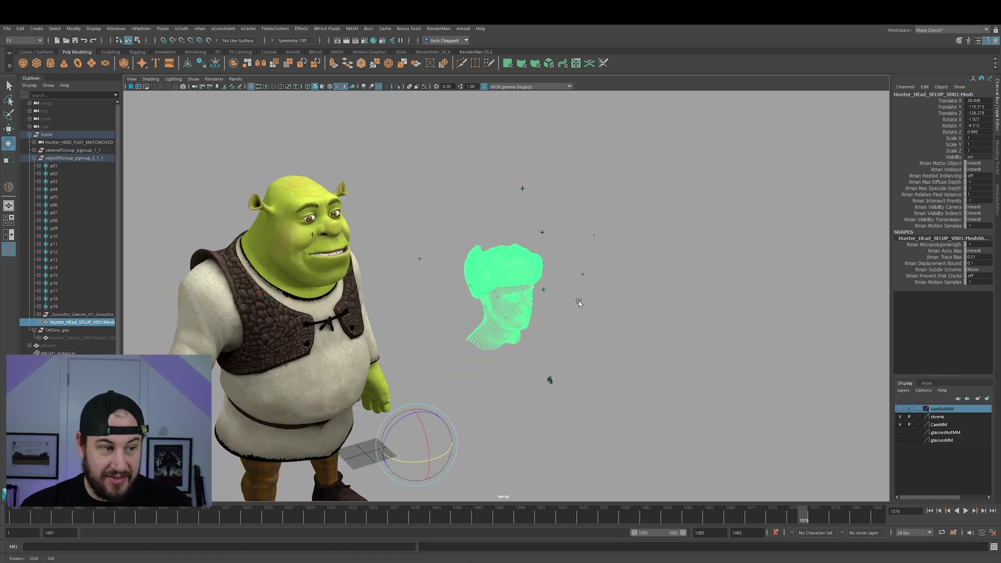
key(alt+v)
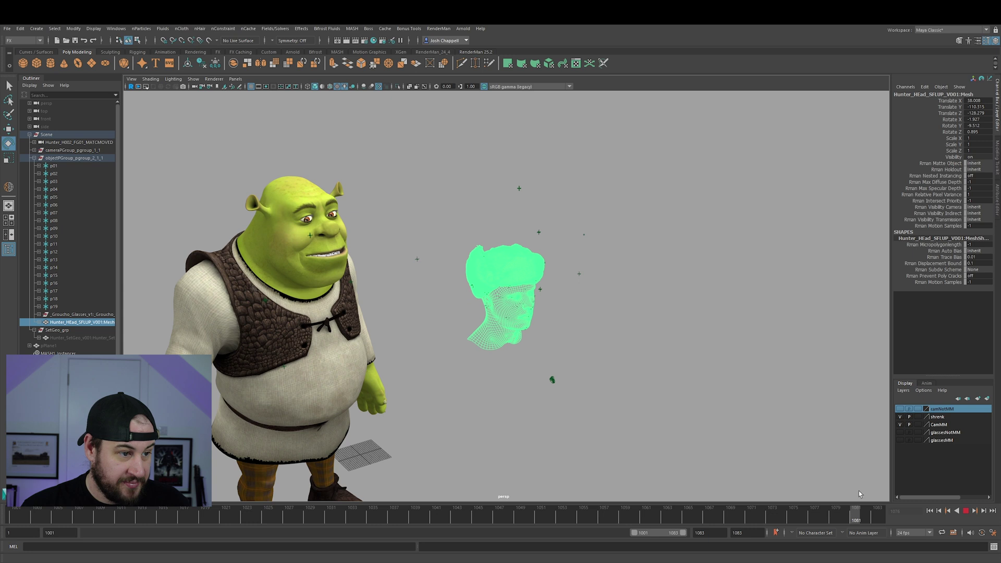
key(alt+v)
scroll(590, 402, up, 3)
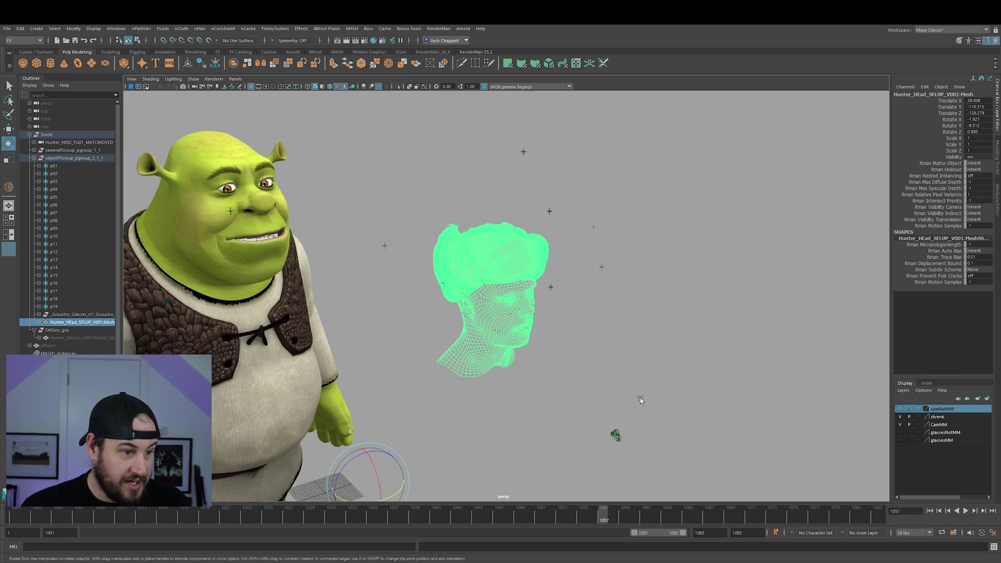
scroll(681, 379, up, 2)
click(587, 313)
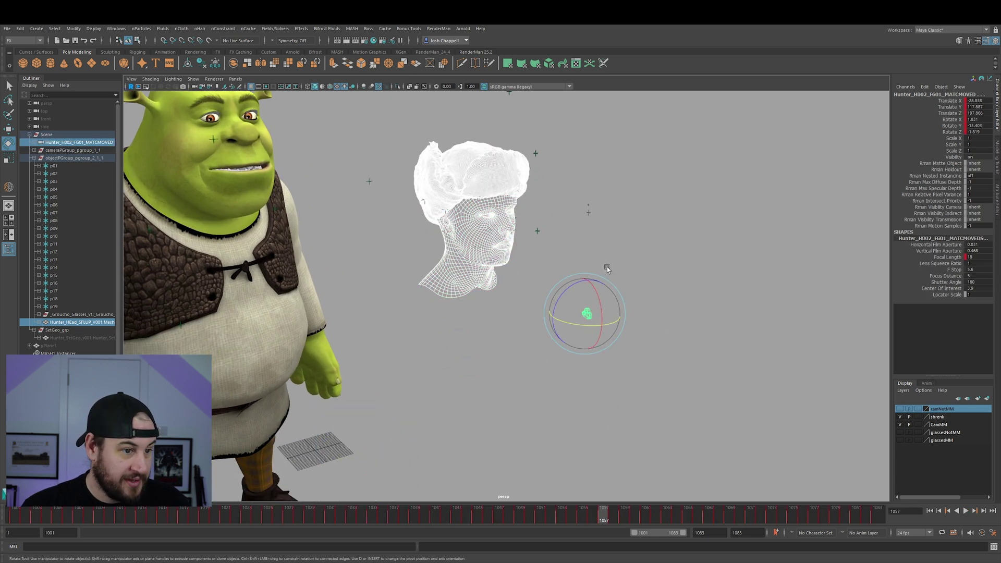
key(alt+v)
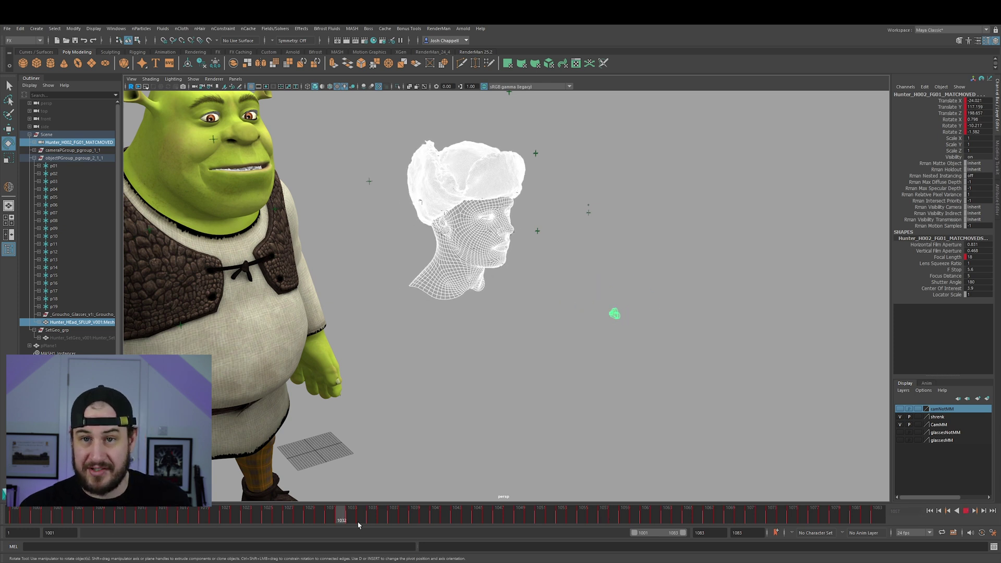
click(758, 513)
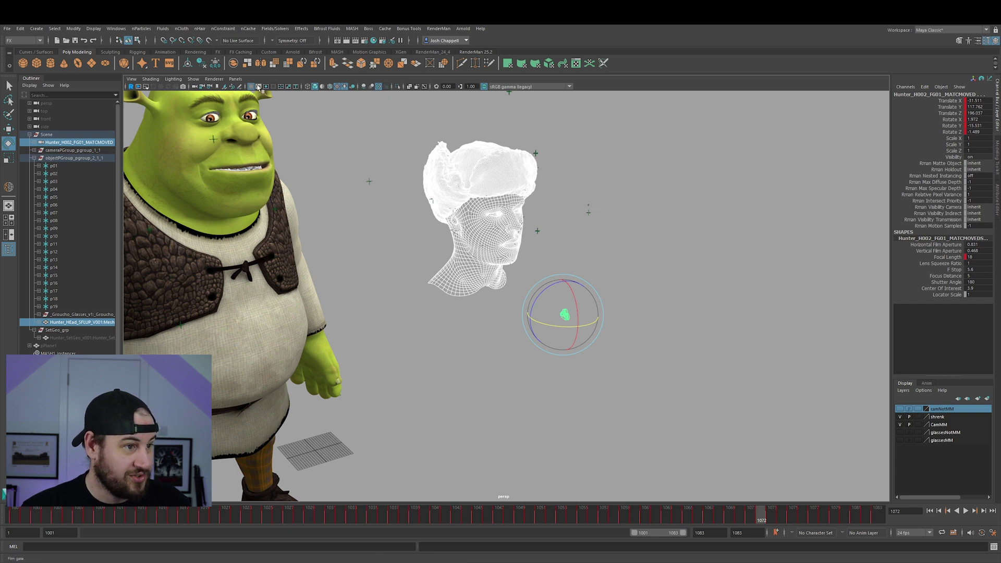
alt+drag(304, 148, 584, 365)
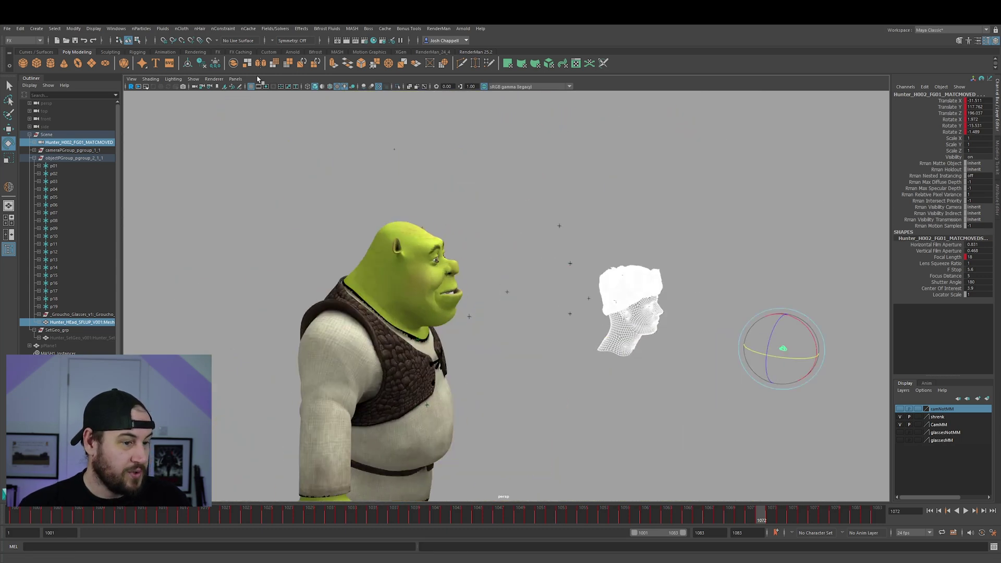
click(235, 79)
- Through the matchmoved camera, return to frame 1001, show glassesMM, and deselect everything
mouse_move(250, 87)
click(343, 94)
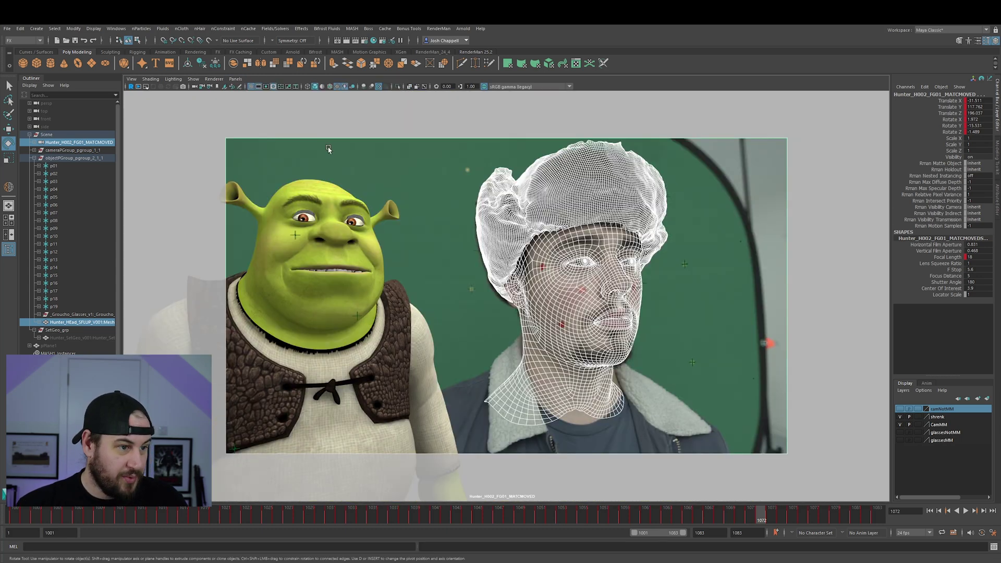
key(alt+v)
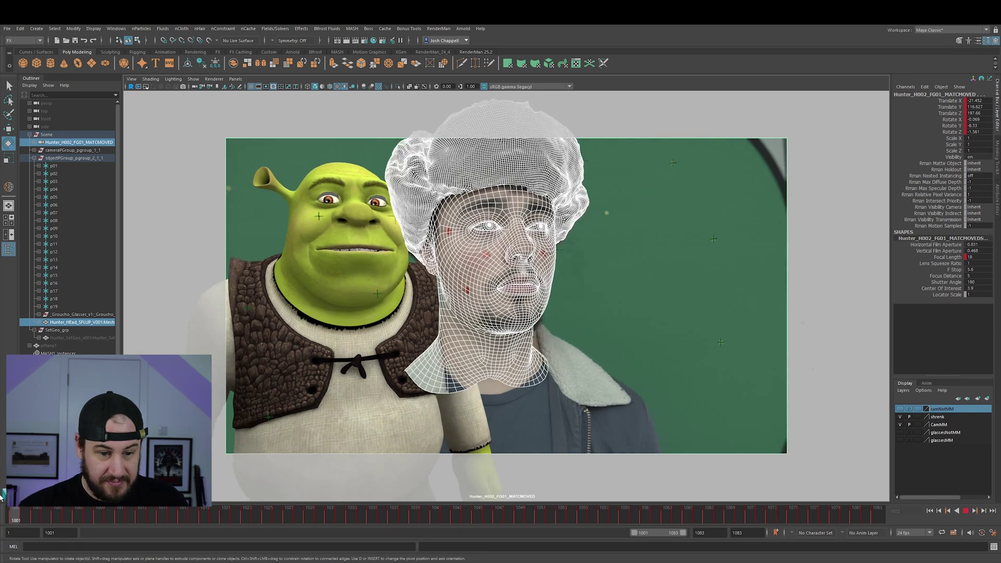
key(alt+v)
key(alt+shift+v)
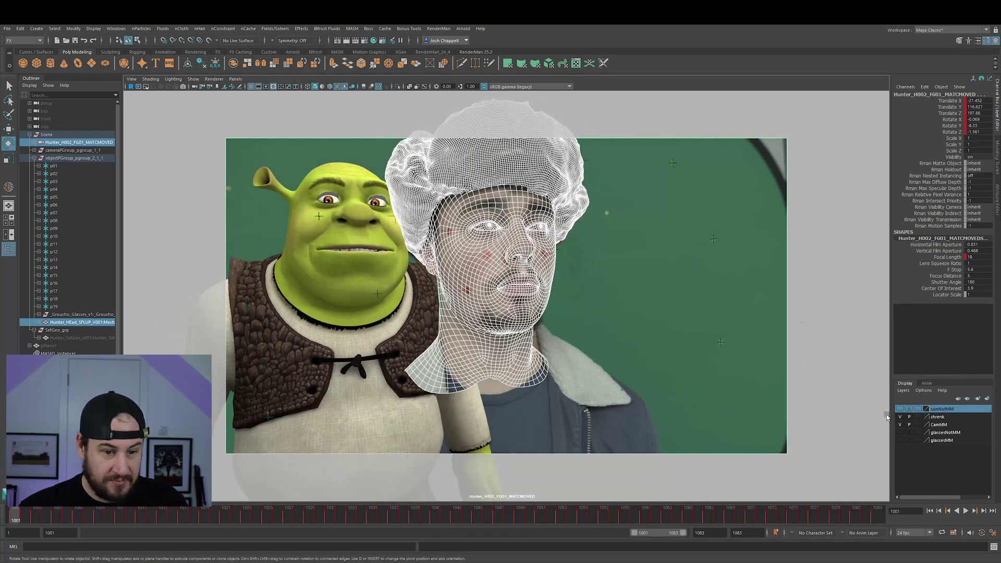
click(900, 440)
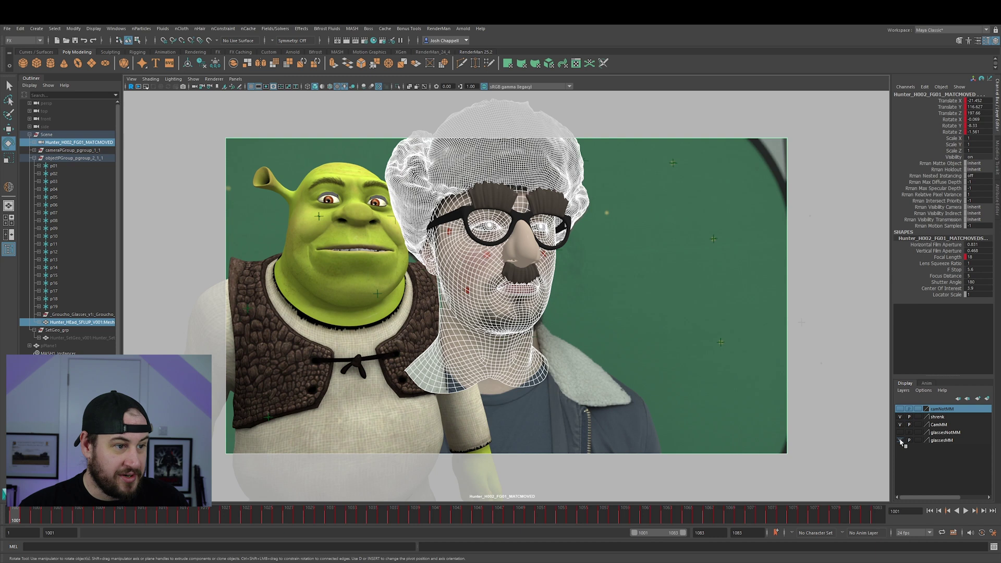
click(735, 481)
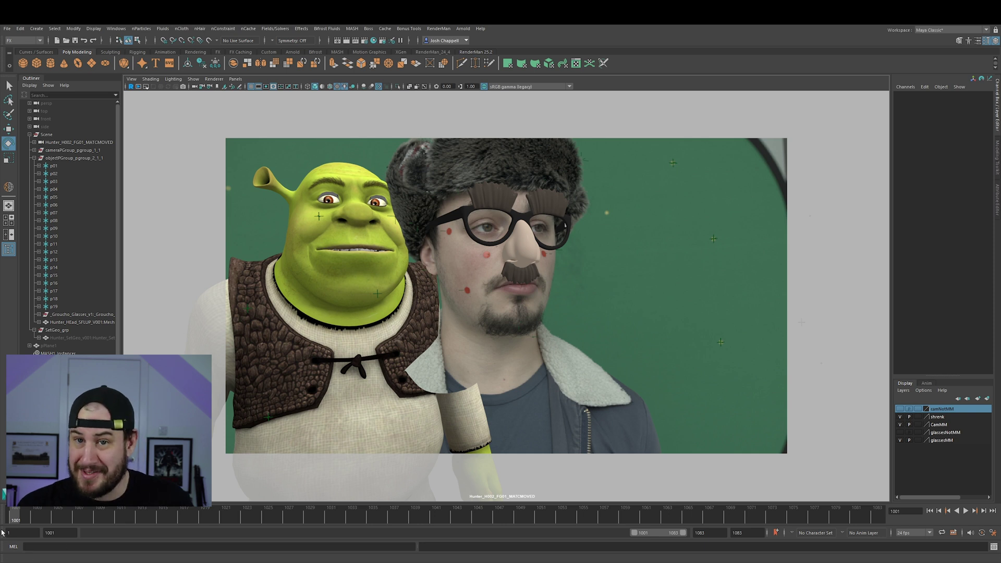
- Play the shot and scrub back to about frame 1037, checking the glasses track the face through frame 1067
key(alt+v)
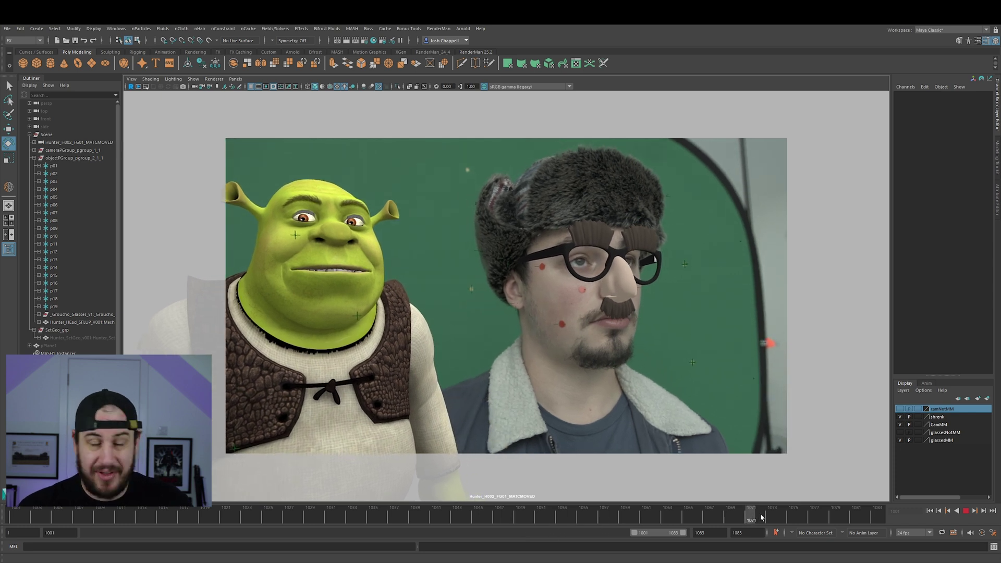
drag(396, 524, 586, 533)
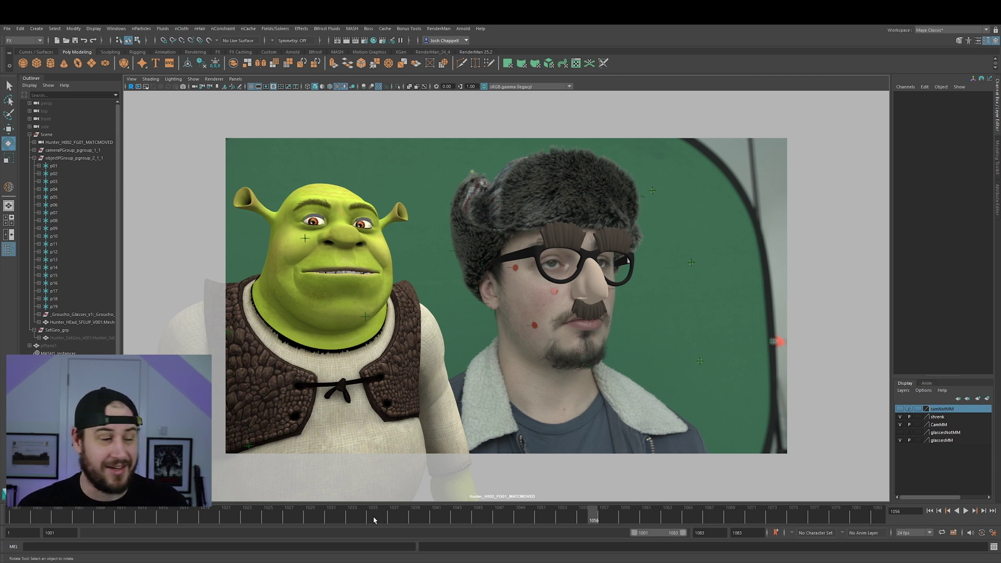
click(395, 516)
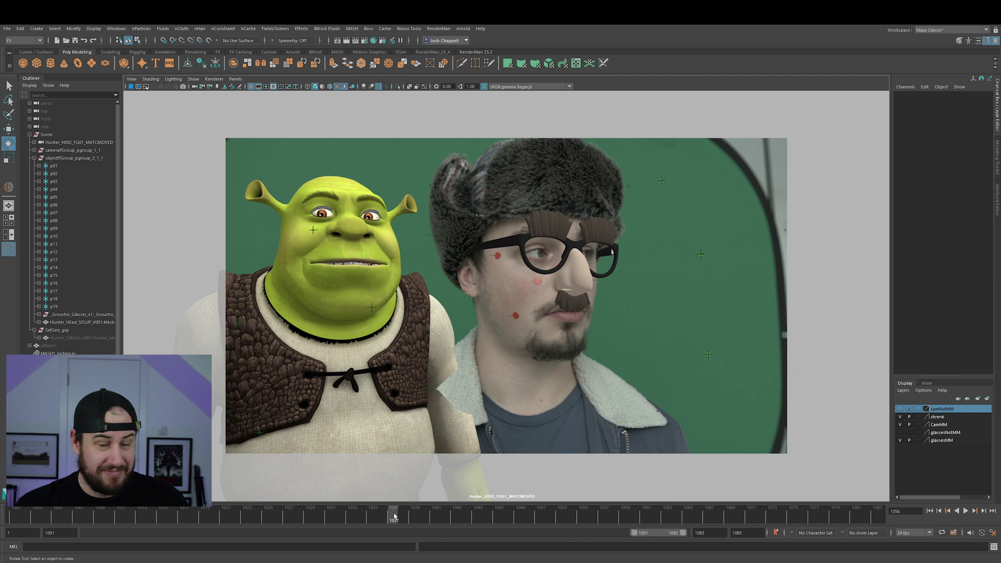
key(alt+v)
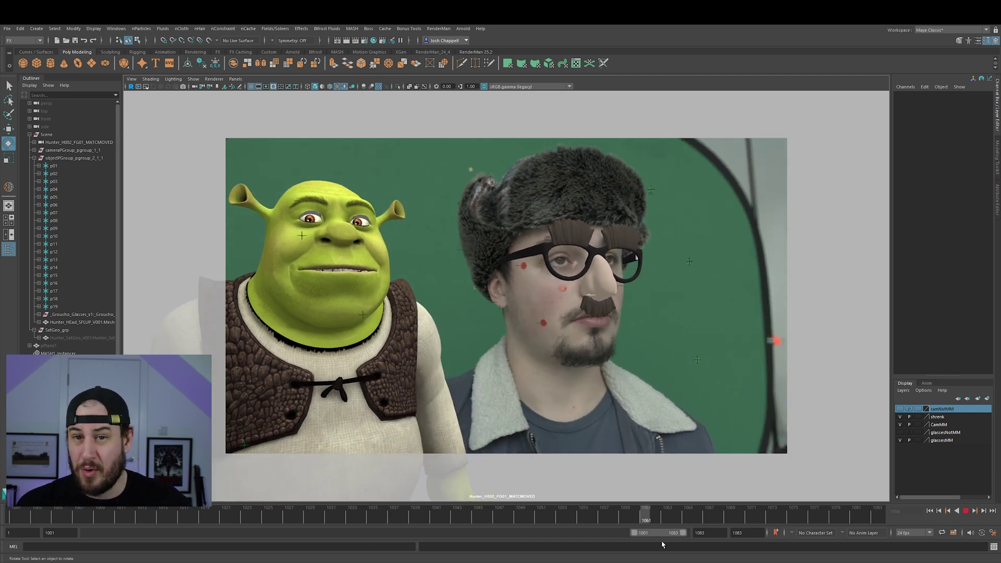
key(alt+v)
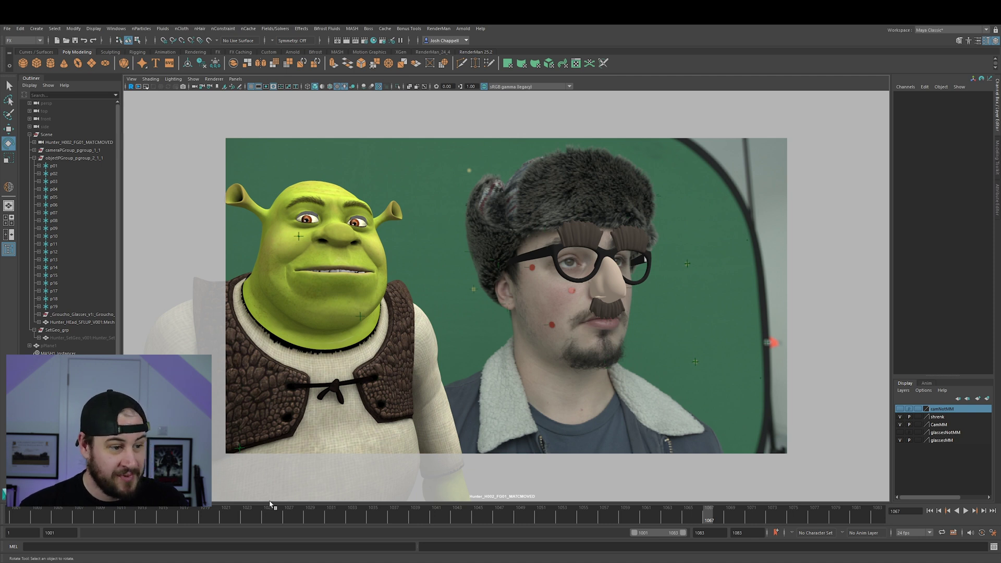
- Scrub from frame 1019 to 1059 and replay from frame 1056 to confirm Shrek and the glasses stay locked
click(205, 520)
drag(204, 520, 603, 520)
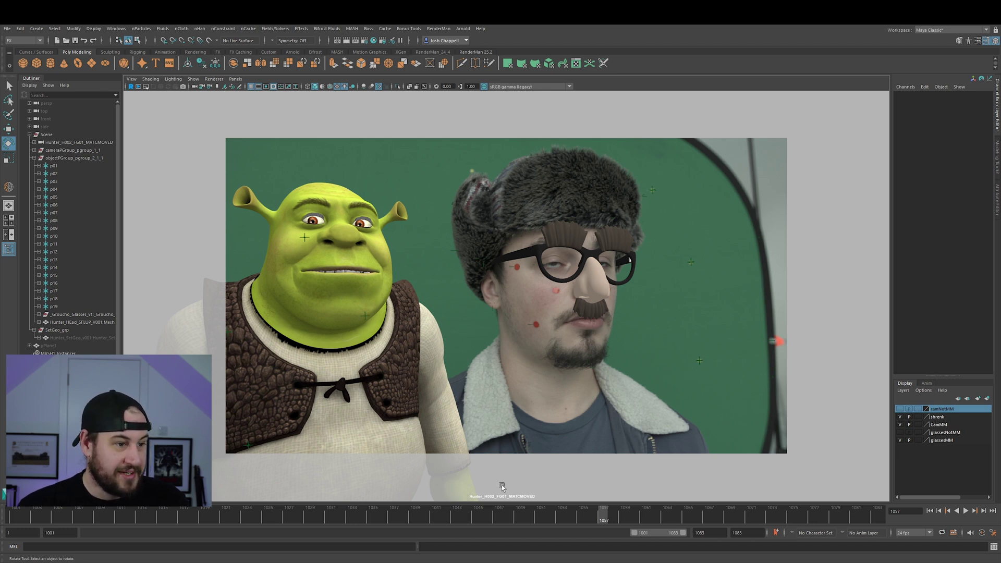
key(alt+v)
drag(702, 515, 629, 513)
key(alt+v)
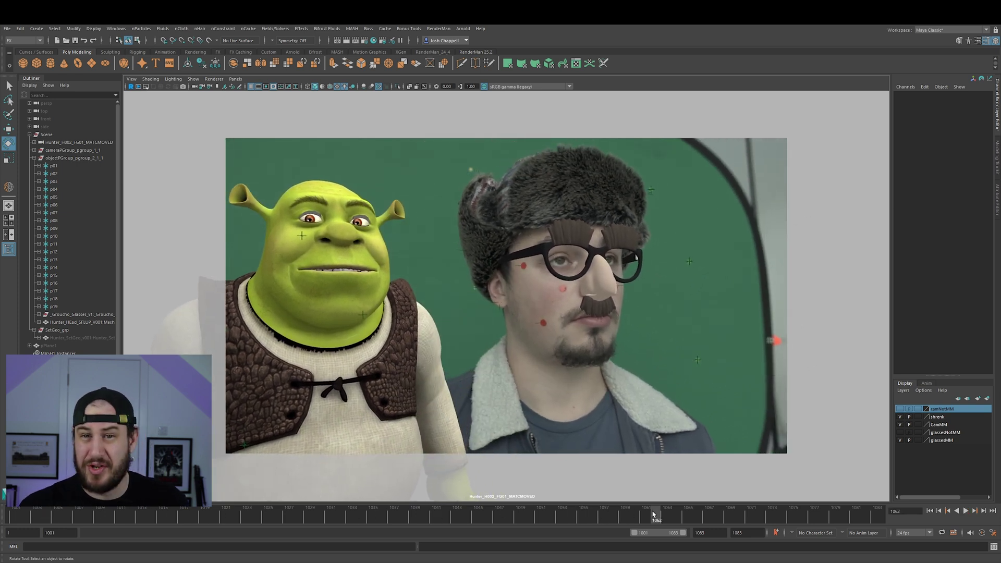
click(586, 518)
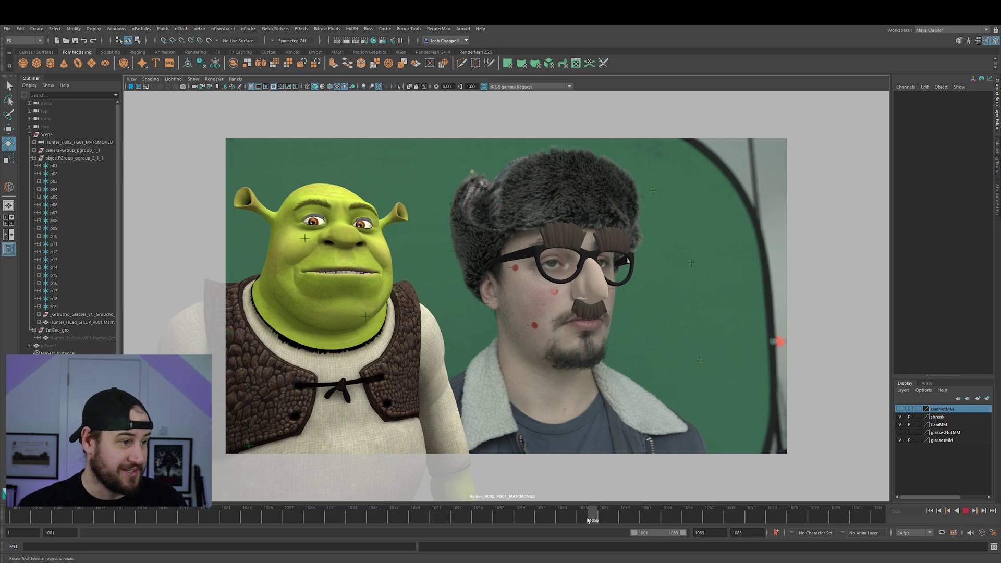
key(alt+v)
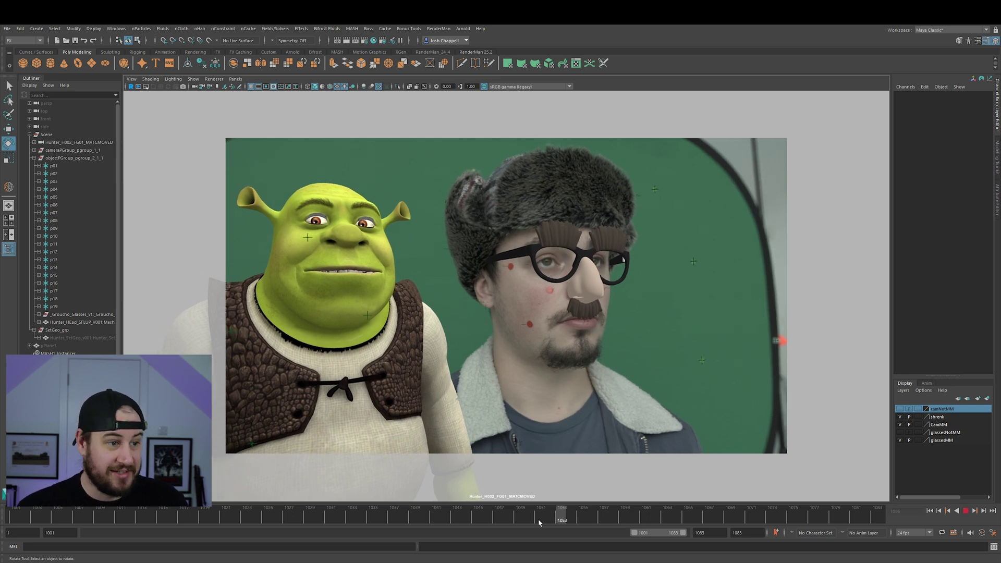
click(583, 516)
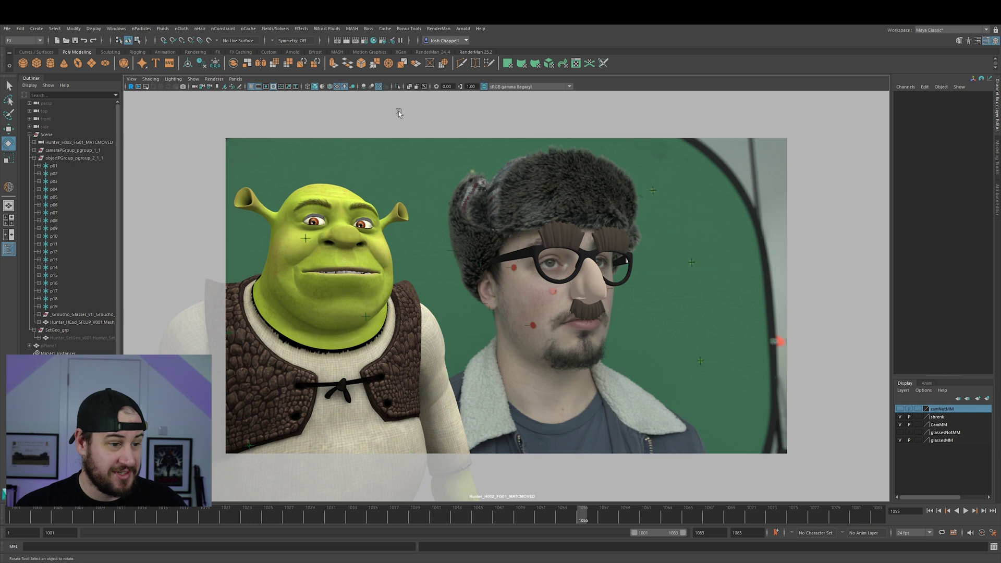